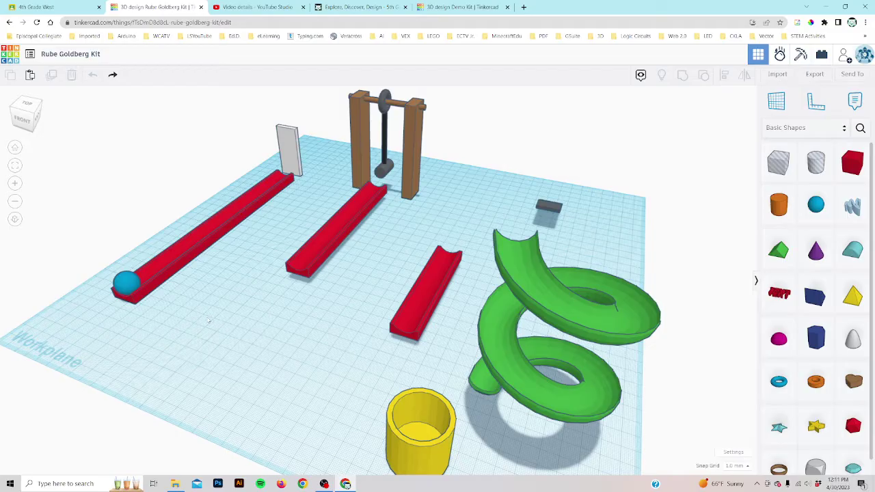
# Raise the longest red ramp together with the blue ball above the workplane
pyautogui.moveTo(202, 303); pyautogui.dragTo(473, 299, button='right')
pyautogui.moveTo(503, 291); pyautogui.dragTo(421, 323, button='middle')
pyautogui.scroll(1, 405, 320)
pyautogui.scroll(2, 406, 321)
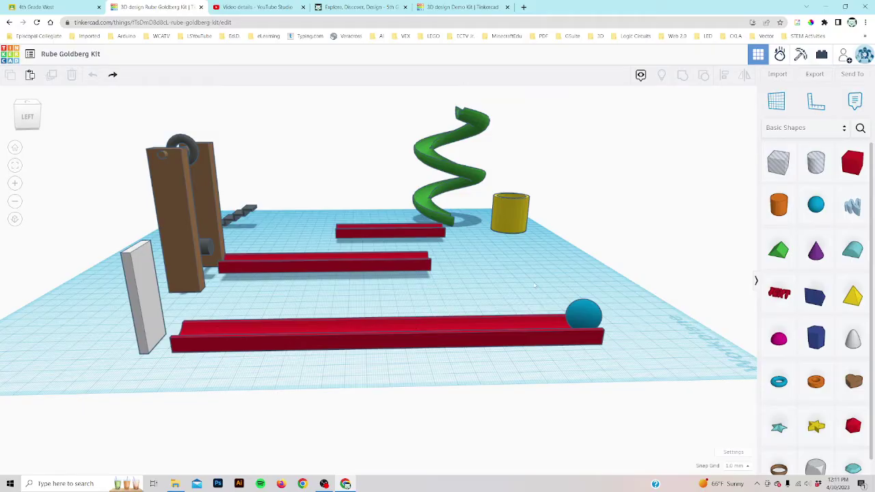
pyautogui.moveTo(532, 280); pyautogui.dragTo(589, 357)
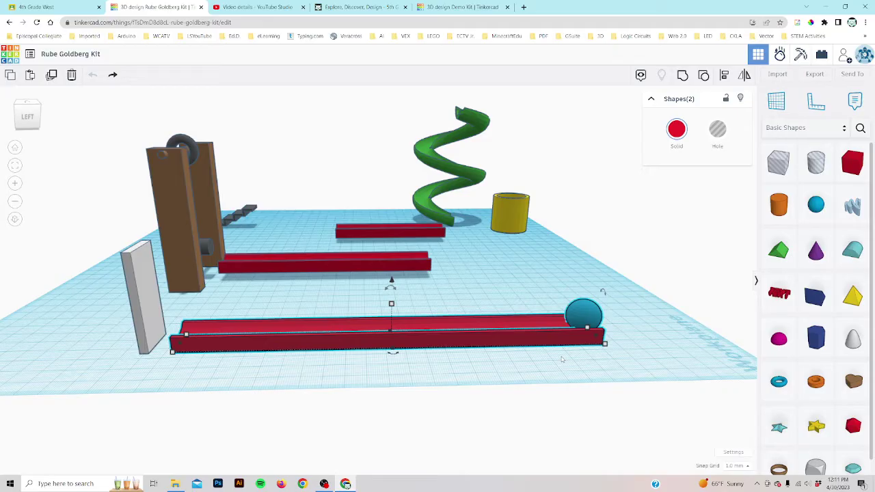
pyautogui.hotkey('ctrl', 'shift', 'Up')
pyautogui.hotkey('ctrl', 'shift', 'Up')
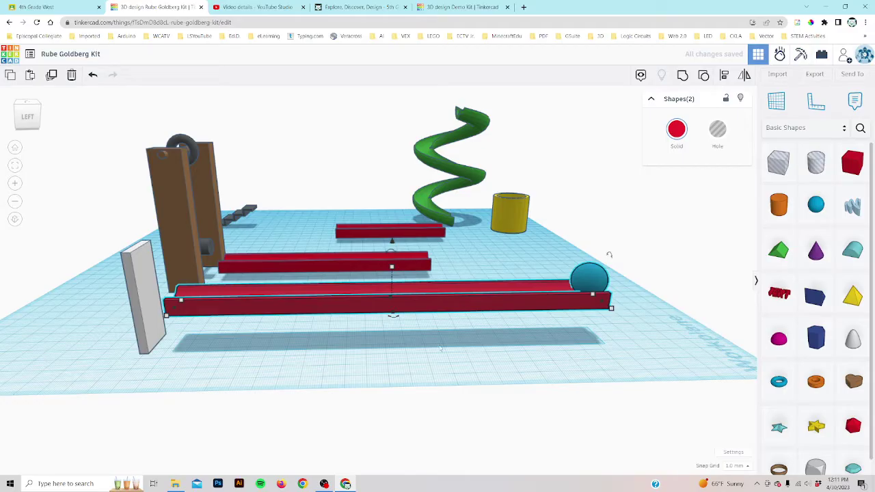
pyautogui.click(441, 349)
# Tilt the longest ramp and its ball by 5° so the ramp slopes down toward the white domino
pyautogui.moveTo(556, 265); pyautogui.dragTo(603, 324)
pyautogui.click(393, 253)
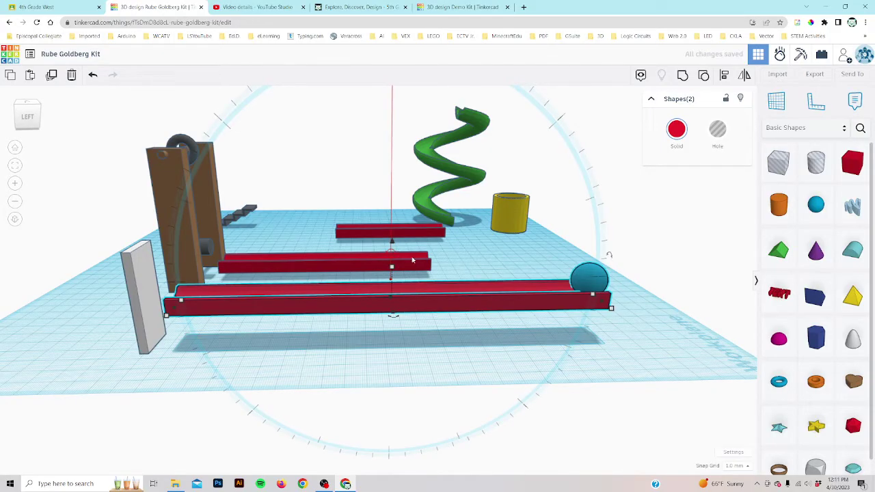
pyautogui.scroll(-5, 435, 242)
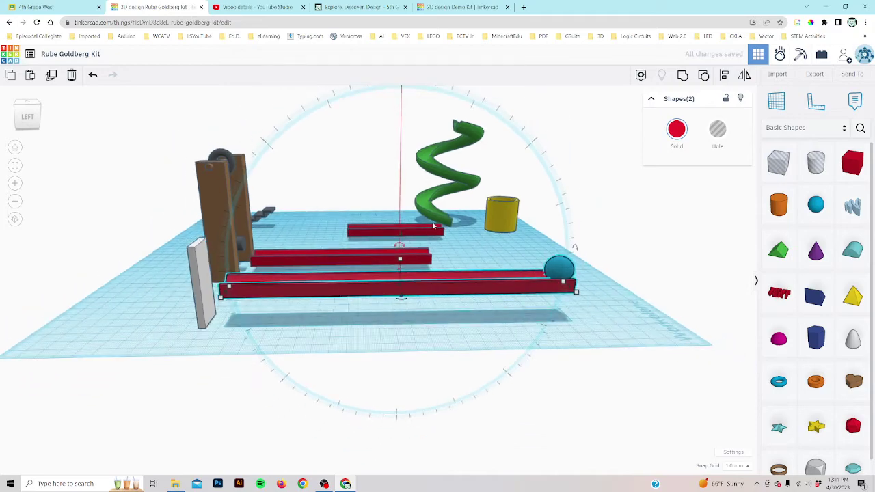
pyautogui.scroll(-3, 438, 216)
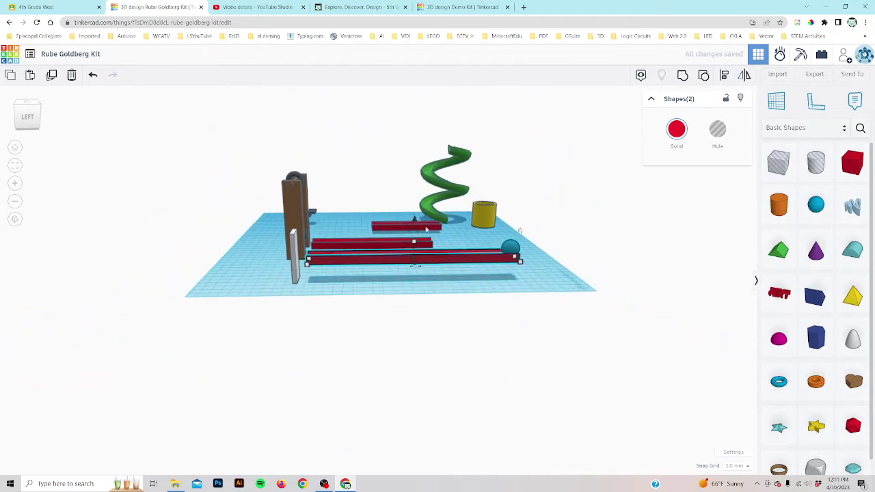
pyautogui.scroll(5, 434, 213)
pyautogui.scroll(2, 428, 241)
pyautogui.click(401, 235)
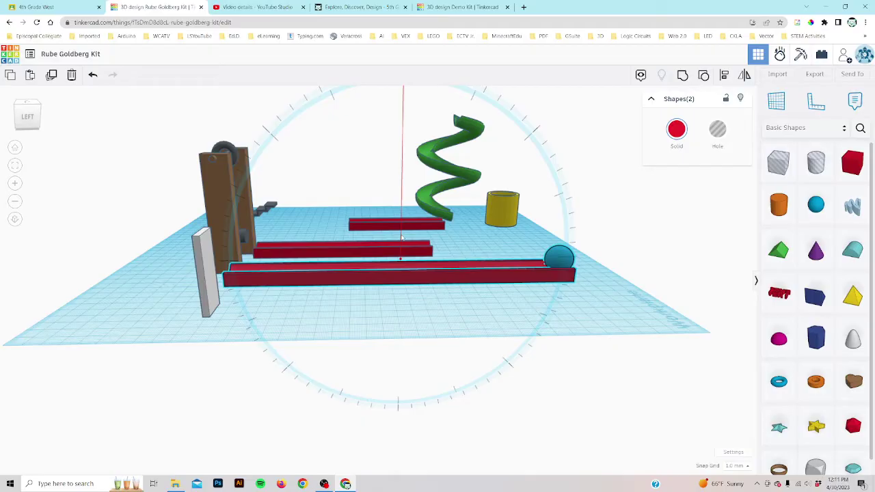
pyautogui.moveTo(490, 233); pyautogui.dragTo(484, 280, button='right')
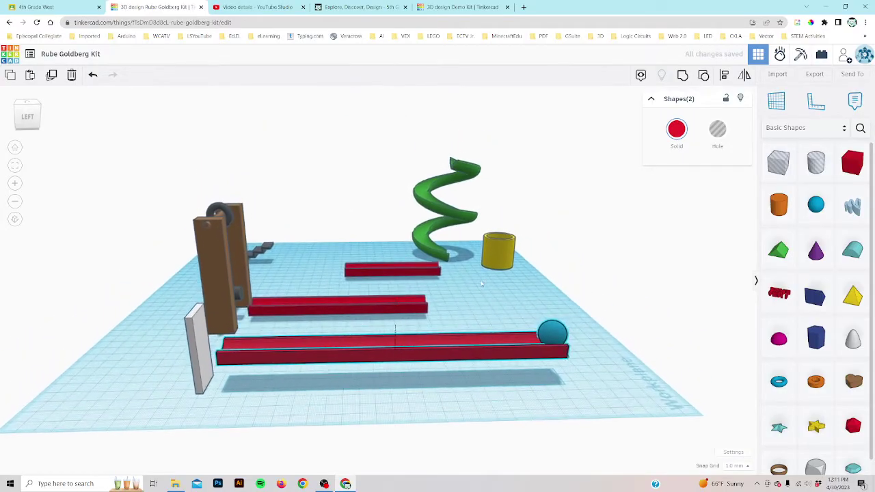
pyautogui.moveTo(458, 310); pyautogui.dragTo(452, 357, button='middle')
pyautogui.moveTo(393, 367)
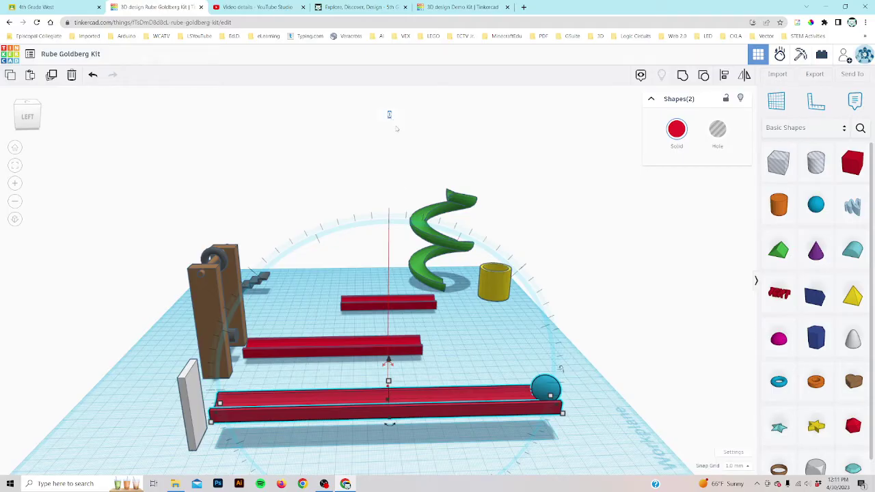
pyautogui.write('5')
pyautogui.press('Return')
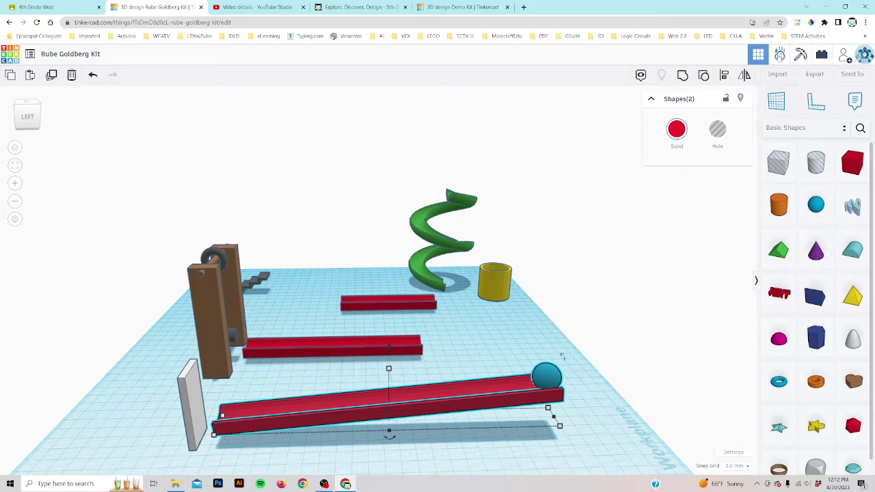
# Run the physics simulation to watch the ball roll down the ramp into the domino, and reset it
pyautogui.click(779, 55)
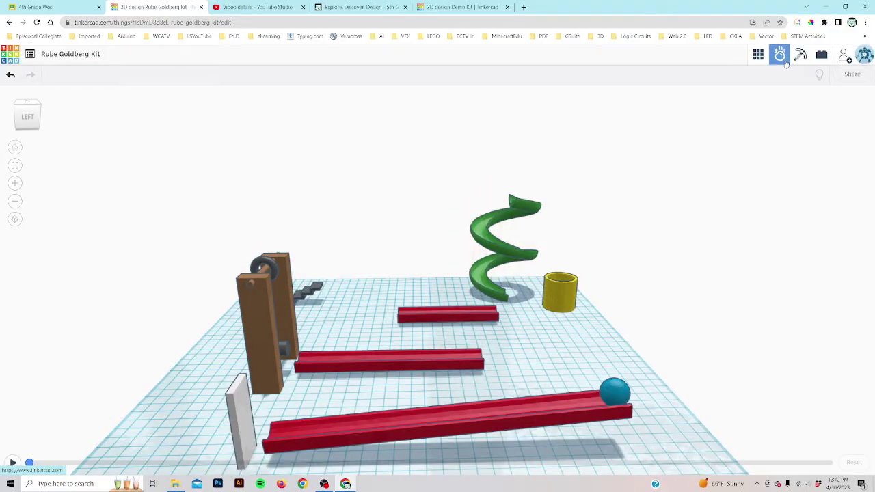
pyautogui.click(12, 463)
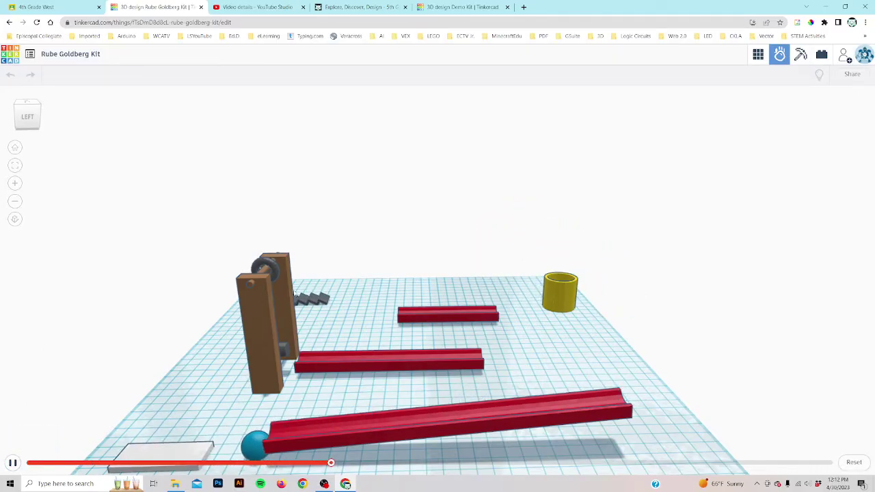
pyautogui.click(12, 462)
pyautogui.click(851, 462)
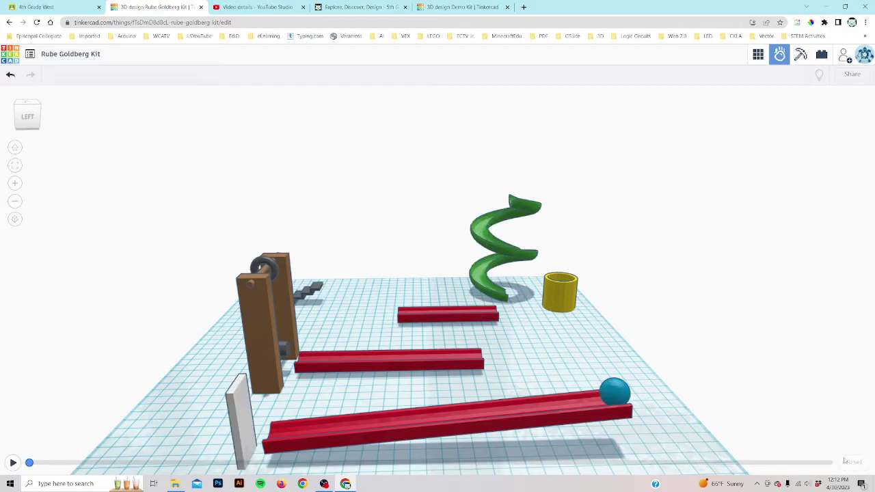
# Make the tilted red ramp dynamic, run the simulation to see the effect, and reset it
pyautogui.click(515, 422)
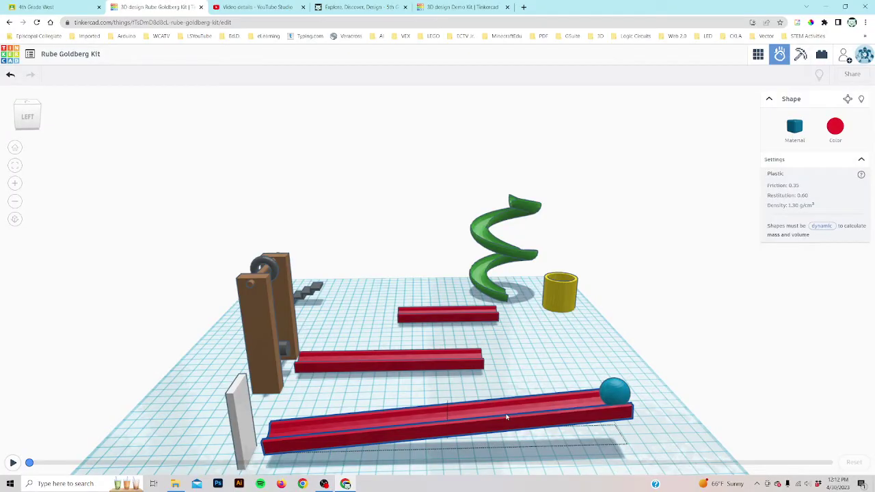
pyautogui.click(847, 100)
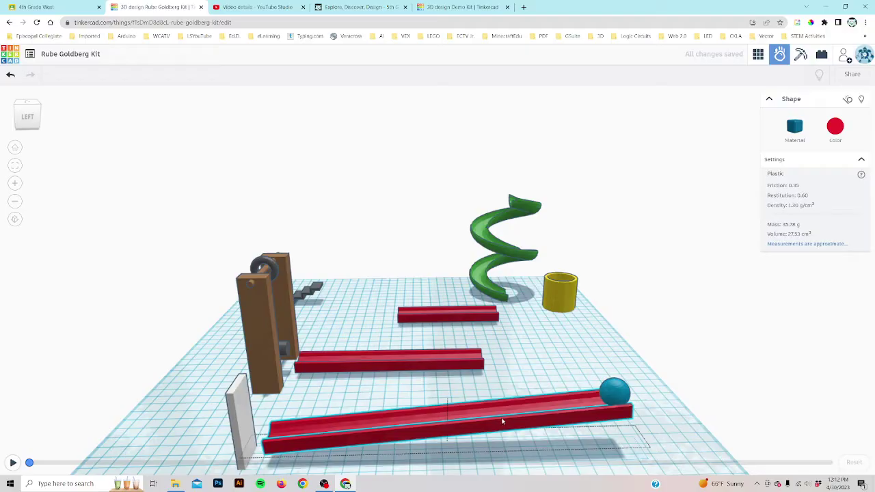
pyautogui.click(12, 463)
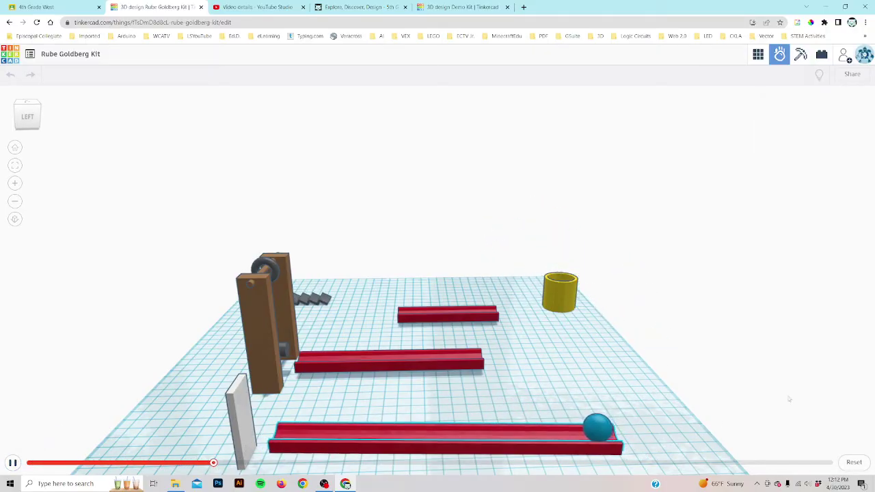
pyautogui.click(854, 462)
# Make the tilted red ramp static again, rerun the simulation, and reset it
pyautogui.click(514, 408)
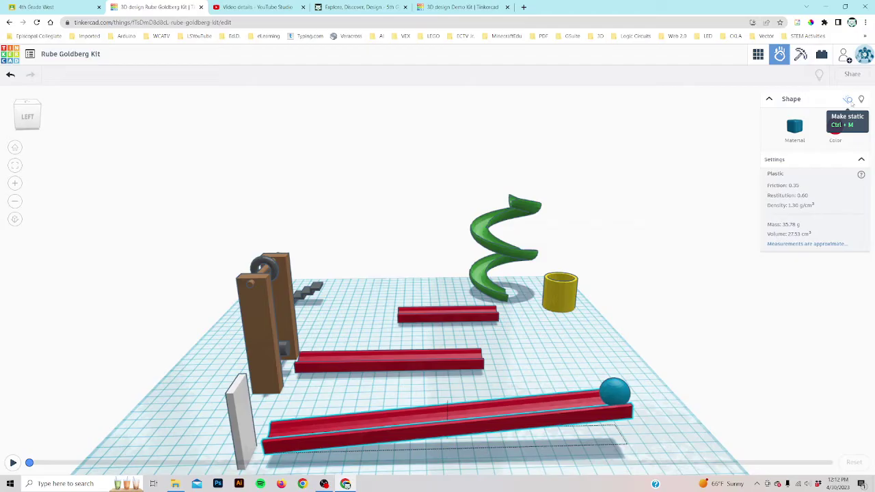
pyautogui.click(848, 100)
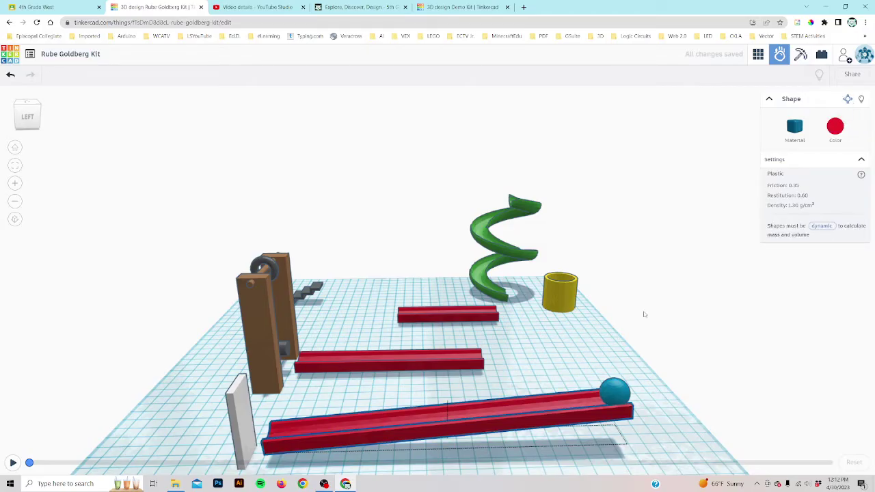
pyautogui.click(641, 339)
pyautogui.click(13, 462)
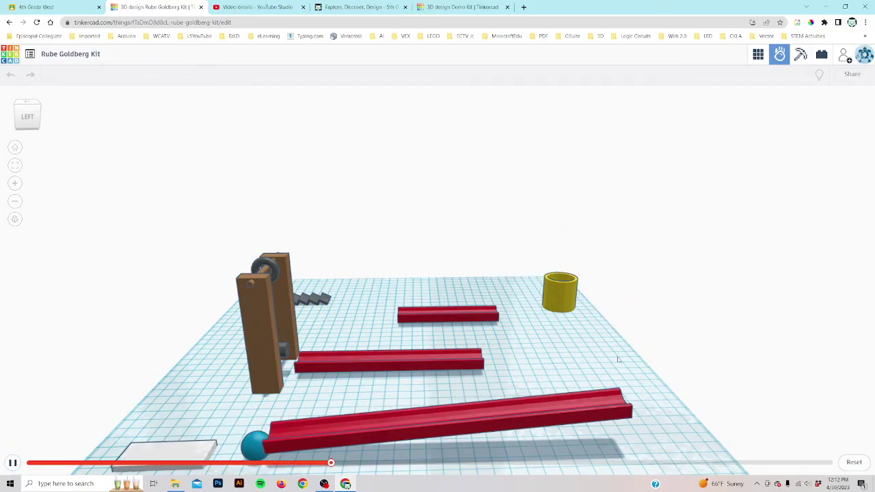
pyautogui.click(852, 462)
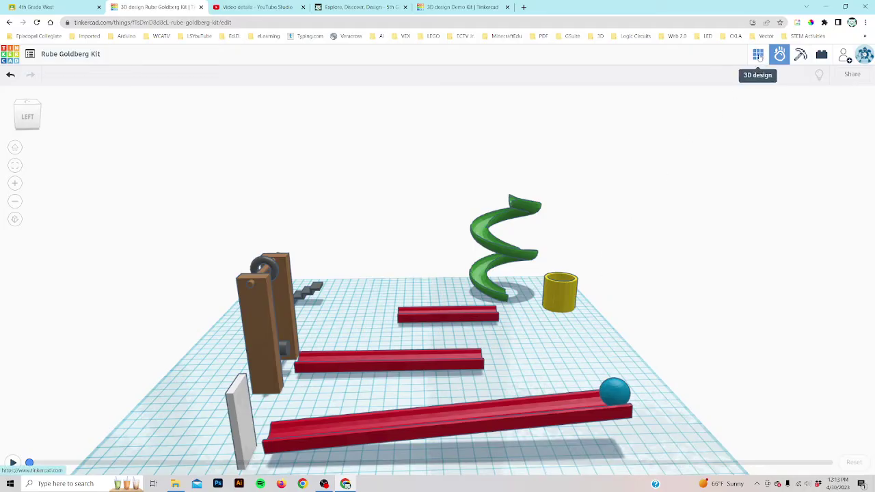
# Return to the 3D design workspace and duplicate the white domino, shifting the copy away from the ramp in line with the original
pyautogui.click(758, 56)
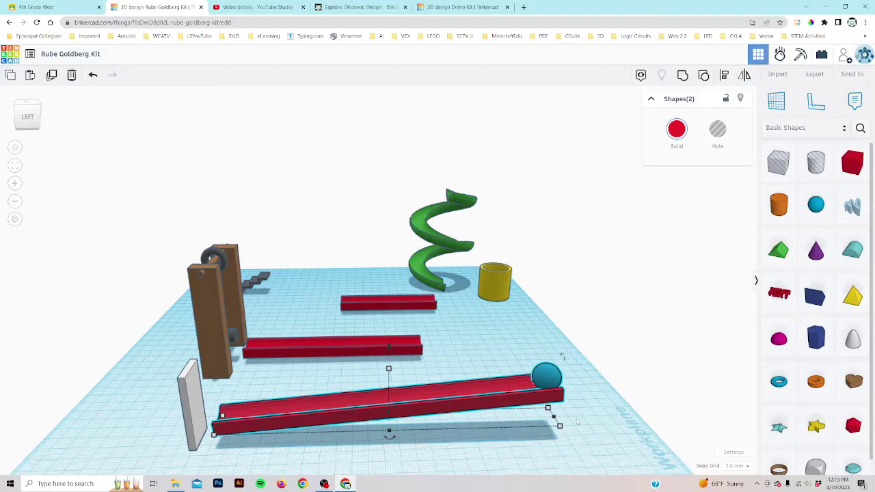
pyautogui.click(194, 415)
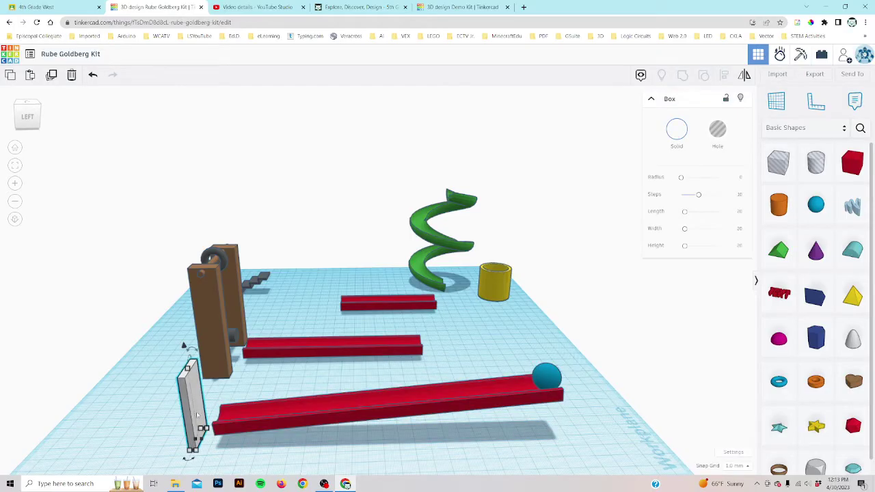
pyautogui.moveTo(30, 116); pyautogui.dragTo(33, 130)
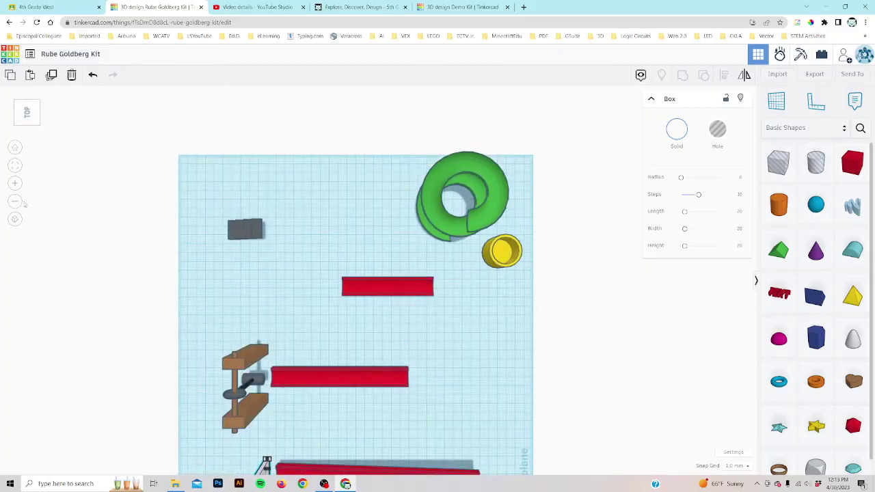
pyautogui.click(15, 166)
pyautogui.scroll(-2, 74, 181)
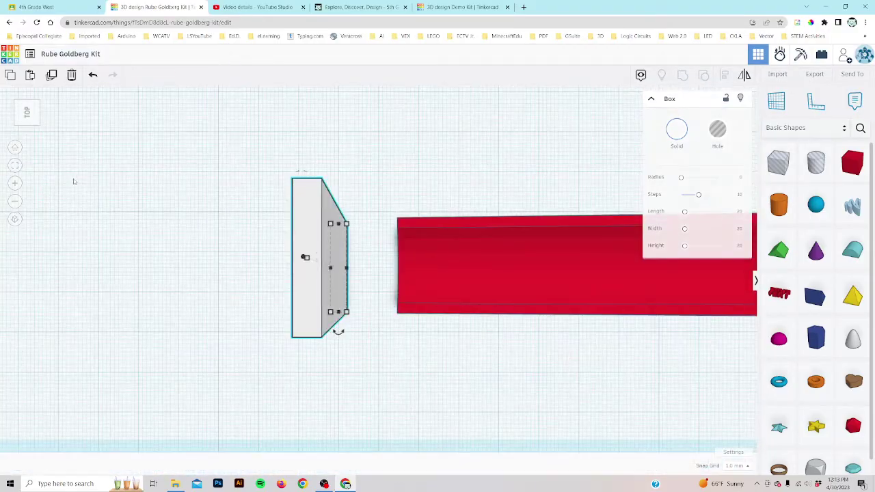
pyautogui.click(14, 202)
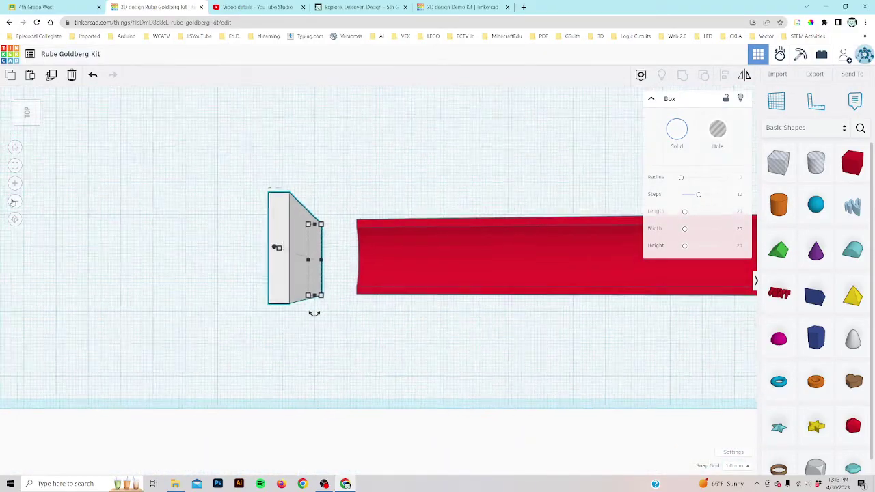
pyautogui.click(14, 202)
pyautogui.click(14, 201)
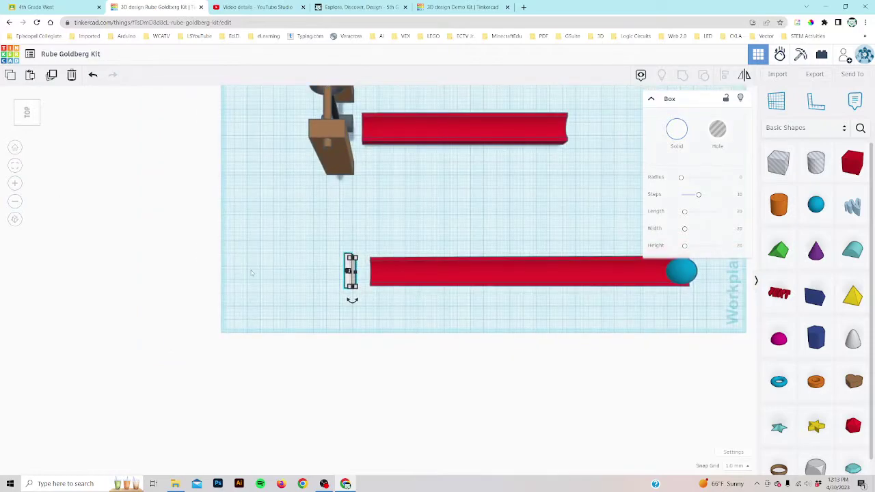
pyautogui.click(16, 183)
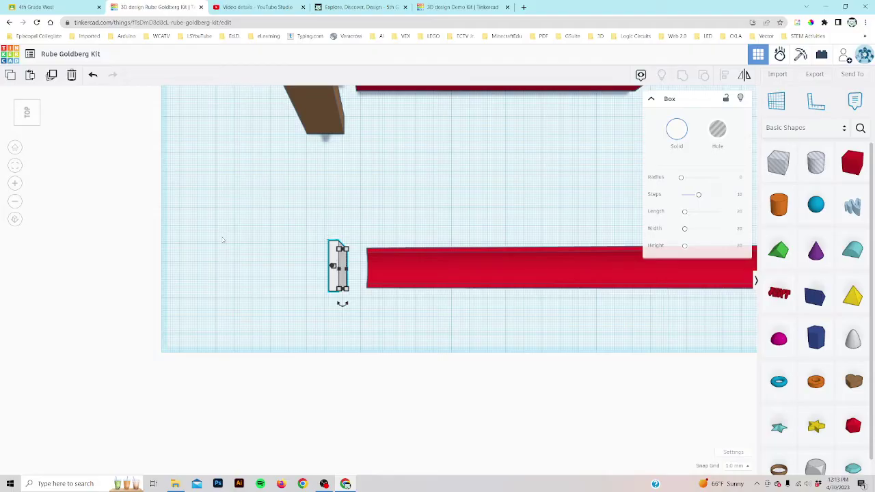
pyautogui.moveTo(144, 259); pyautogui.dragTo(203, 279, button='middle')
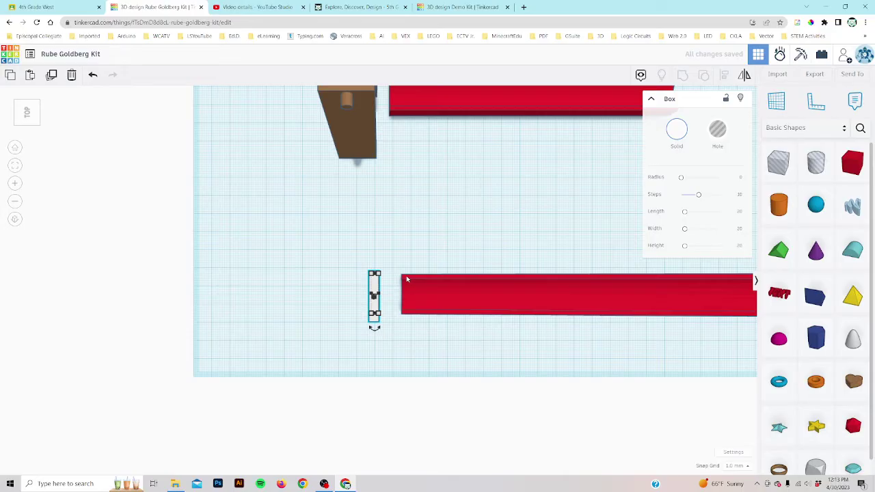
pyautogui.hotkey('shift', 'Left')
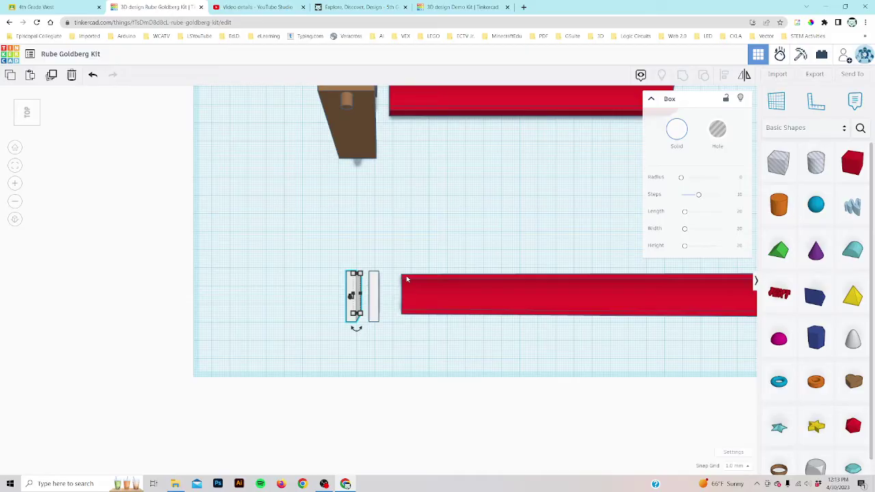
pyautogui.hotkey('shift', 'Left')
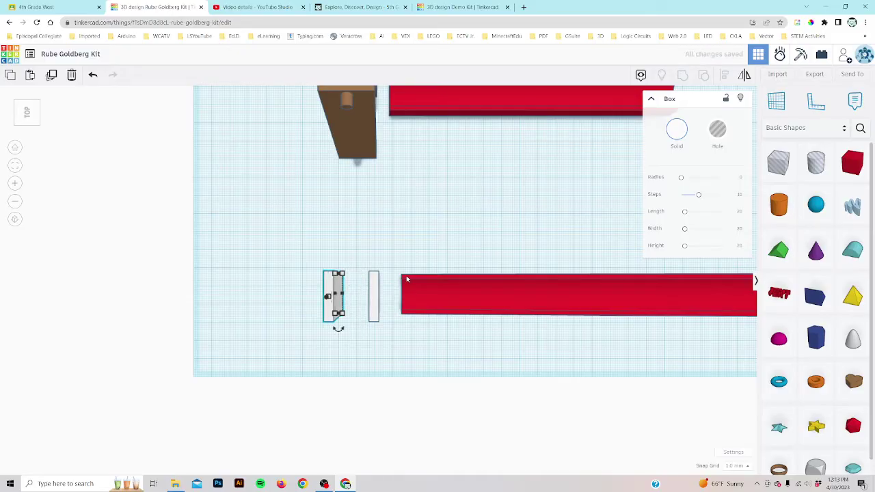
# Add a third domino with the same spacing and rotate it -22° about the vertical axis
pyautogui.hotkey('ctrl', 'd')
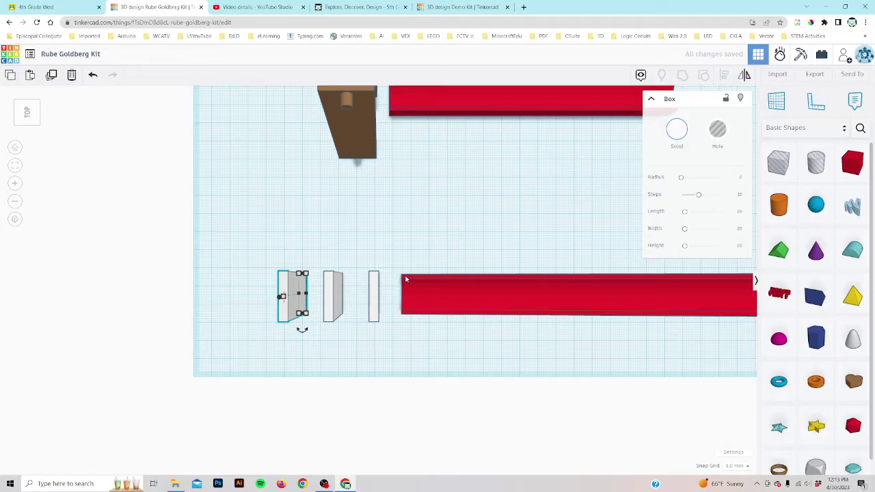
pyautogui.moveTo(303, 331)
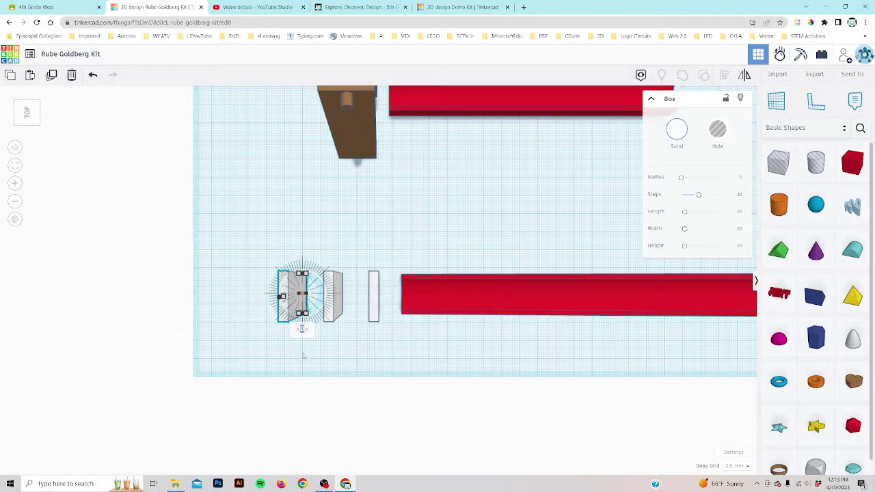
pyautogui.write('-22')
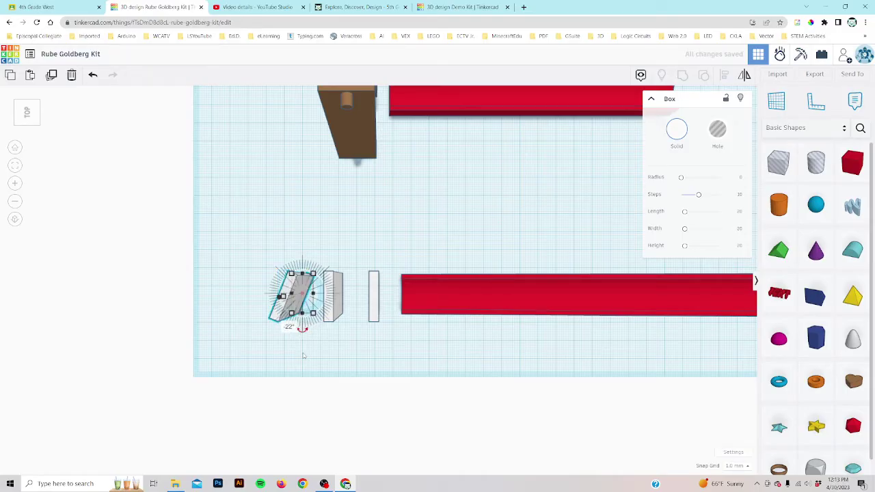
# Repeat the spaced and rotated duplication to extend the dominoes in a curve around toward the pendulum frame
pyautogui.hotkey('ctrl', 'd')
pyautogui.hotkey('ctrl', 'd')
pyautogui.hotkey('ctrl', 'd')
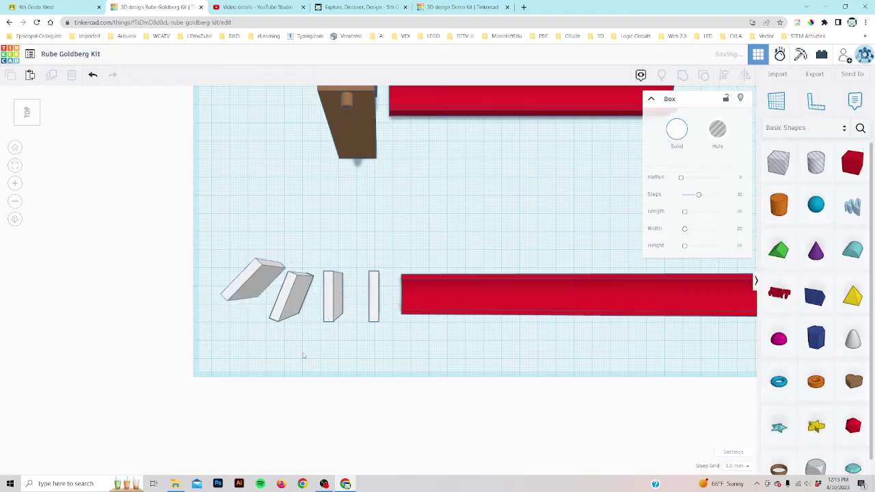
pyautogui.hotkey('ctrl', 'd')
pyautogui.hotkey('ctrl', 'd')
pyautogui.hotkey('ctrl', 'd')
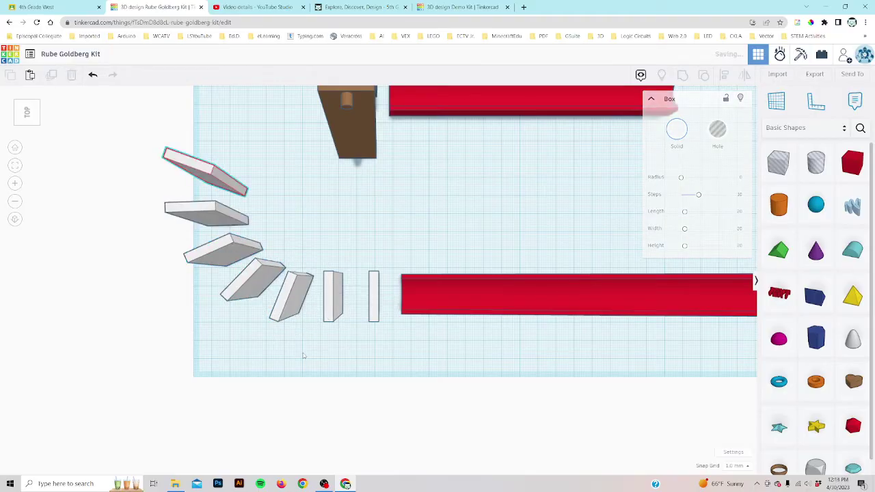
# Duplicate the last domino three more times with the same spacing and rotation, ending the curve behind the pendulum
pyautogui.hotkey('ctrl', 'd')
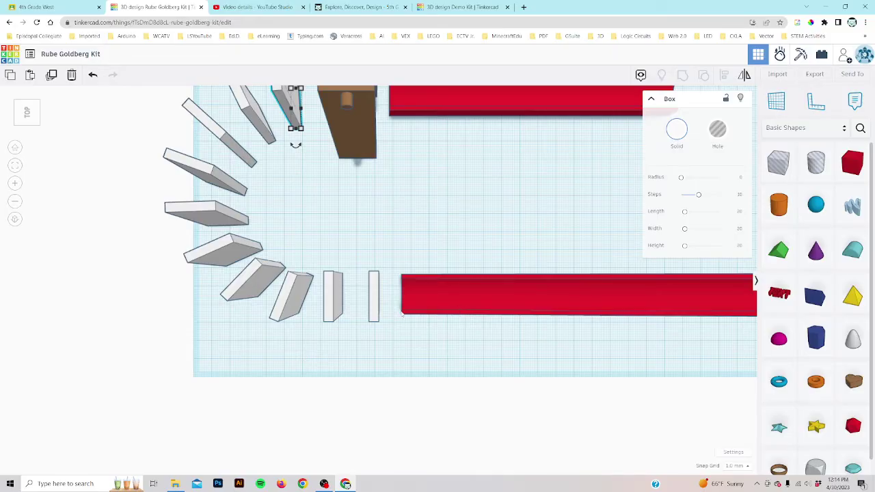
pyautogui.scroll(-2, 394, 315)
pyautogui.moveTo(451, 303); pyautogui.dragTo(440, 253, button='right')
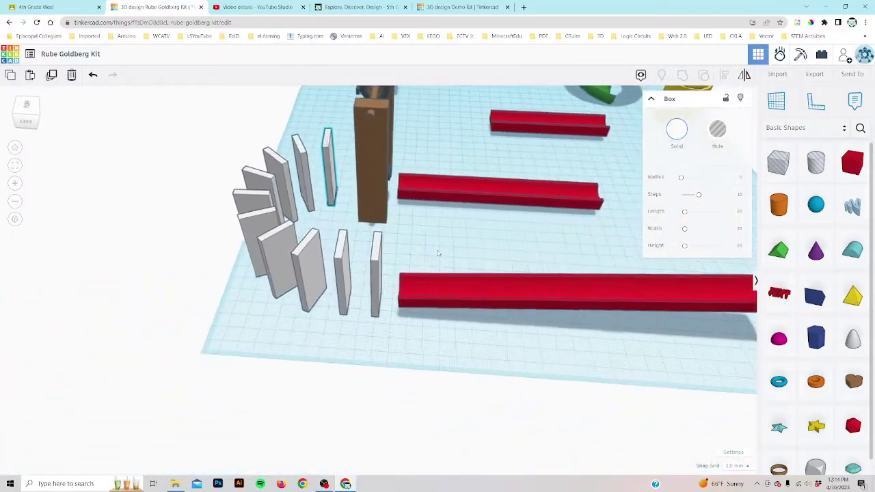
# Duplicate the blue sphere from the long ramp and place the copy over the middle ramp's end beside the pendulum
pyautogui.moveTo(432, 268); pyautogui.dragTo(308, 285, button='middle')
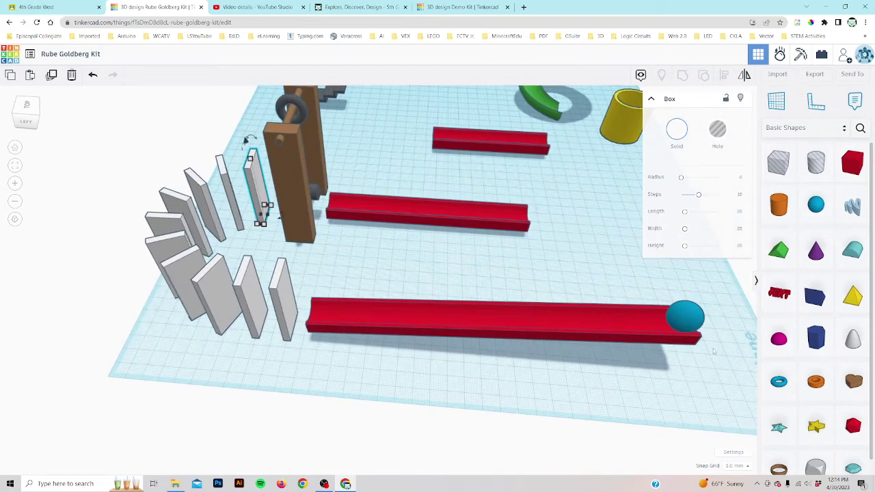
pyautogui.click(686, 321)
pyautogui.hotkey('ctrl', 'd')
pyautogui.moveTo(682, 319); pyautogui.dragTo(359, 214)
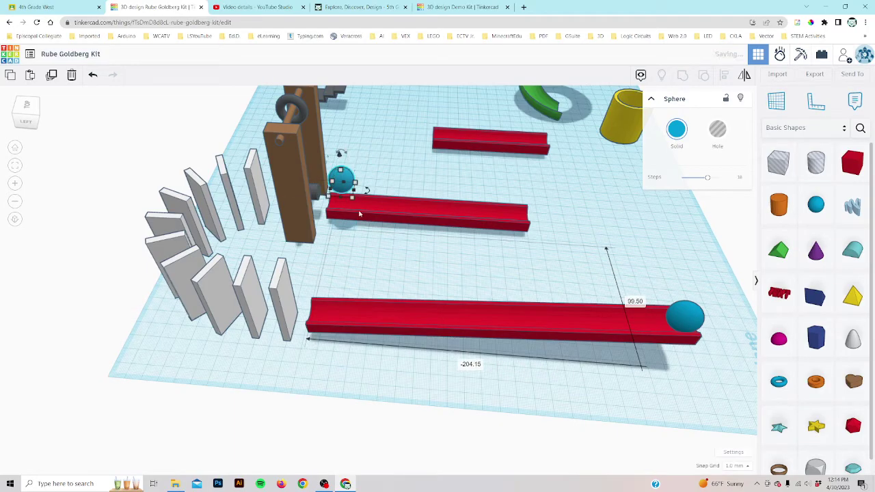
# Nudge the copied sphere sideways to bring it roughly in line with the middle ramp's groove and the pendulum hammer
pyautogui.click(15, 165)
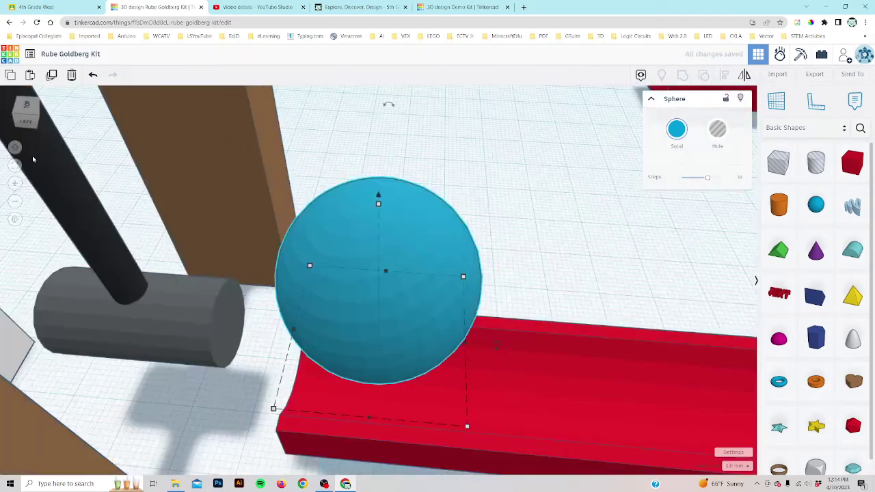
pyautogui.moveTo(21, 120); pyautogui.dragTo(2, 119)
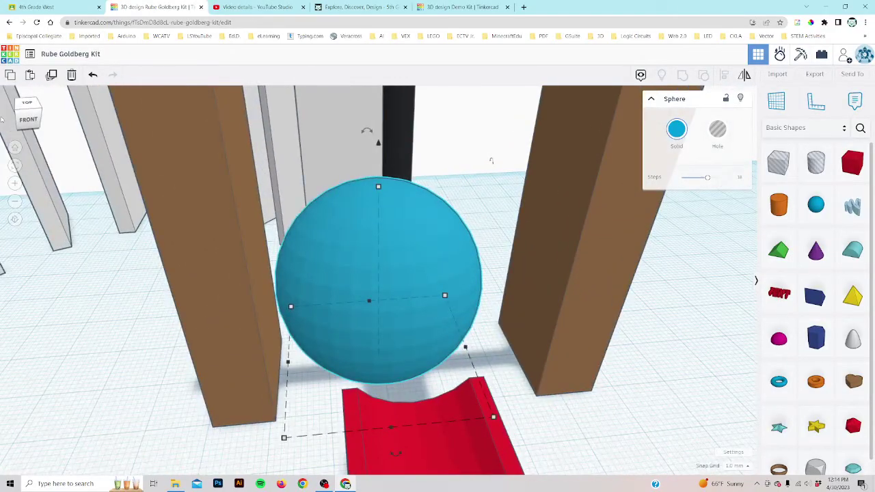
pyautogui.hotkey('shift', 'Right')
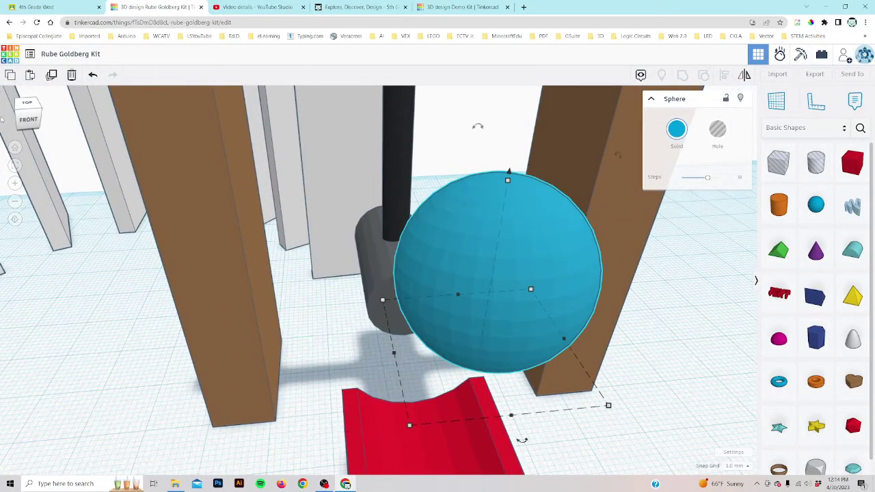
pyautogui.press('Left')
pyautogui.press('Left')
pyautogui.press('Left')
pyautogui.press('Left')
pyautogui.press('Left')
pyautogui.press('Left')
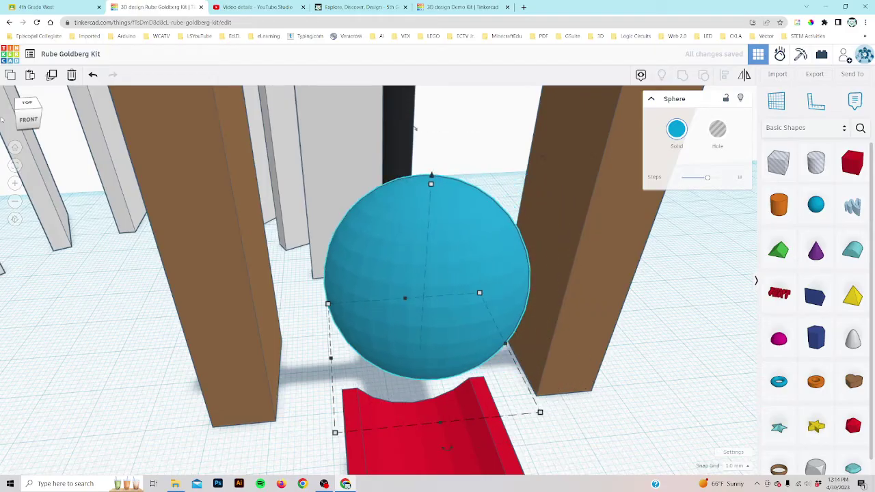
# Lower the copied sphere in 1 mm increments toward the middle ramp
pyautogui.hotkey('ctrl', 'Down')
pyautogui.hotkey('ctrl', 'Down')
pyautogui.hotkey('ctrl', 'Down')
pyautogui.hotkey('ctrl', 'Down')
pyautogui.hotkey('ctrl', 'Down')
pyautogui.hotkey('ctrl', 'Down')
pyautogui.hotkey('ctrl', 'Down')
pyautogui.hotkey('ctrl', 'Down')
pyautogui.hotkey('ctrl', 'Down')
pyautogui.hotkey('ctrl', 'Down')
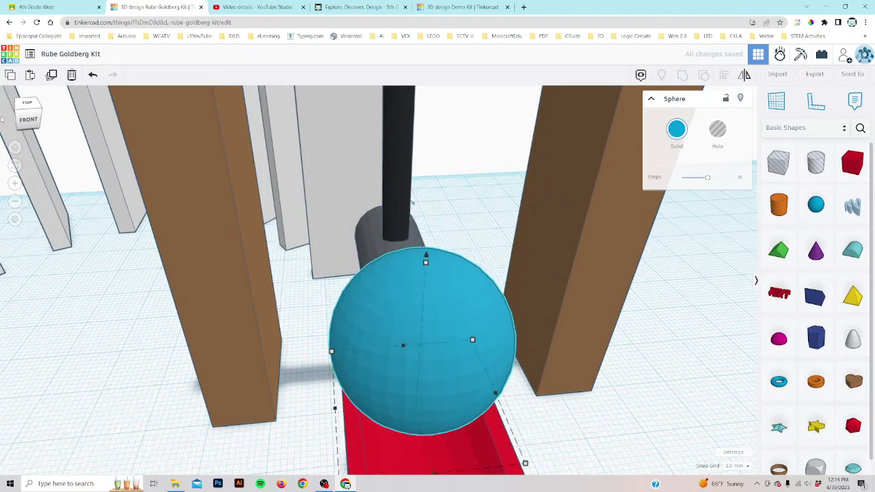
# In the front view, shift the sphere 3 mm sideways to centre it over the ramp's groove
pyautogui.click(15, 166)
pyautogui.moveTo(31, 126); pyautogui.dragTo(23, 122)
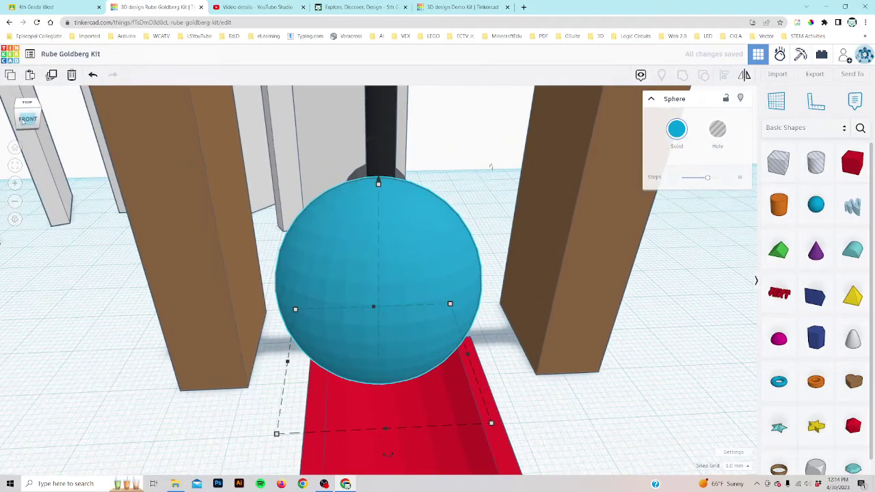
pyautogui.click(26, 119)
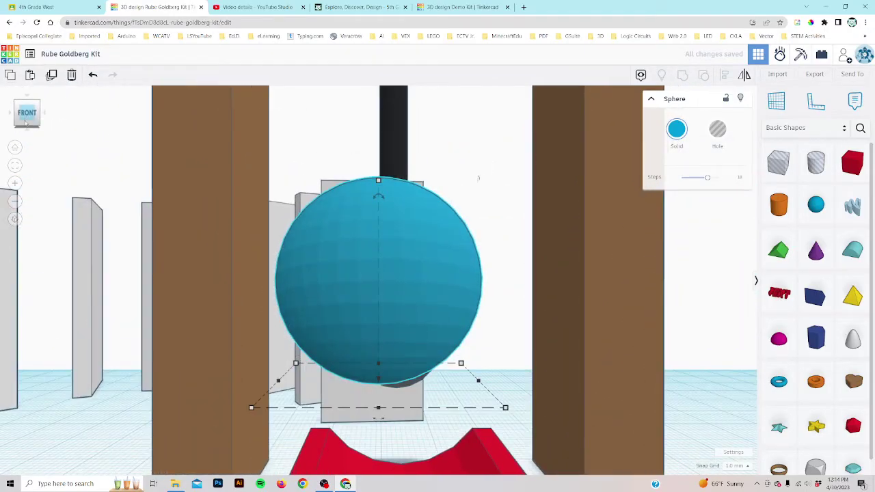
pyautogui.press('Right')
pyautogui.press('Right')
pyautogui.press('Right')
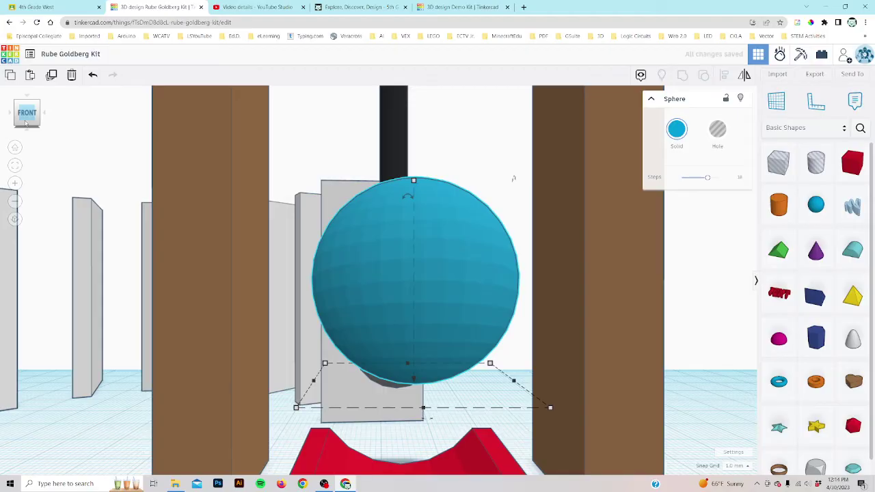
# Bring the sphere straight down from its centred position into the ramp's channel
pyautogui.hotkey('ctrl', 'Down')
pyautogui.hotkey('ctrl', 'Down')
pyautogui.hotkey('ctrl', 'Down')
pyautogui.hotkey('ctrl', 'Down')
pyautogui.hotkey('ctrl', 'Down')
pyautogui.hotkey('ctrl', 'Down')
pyautogui.hotkey('ctrl', 'Down')
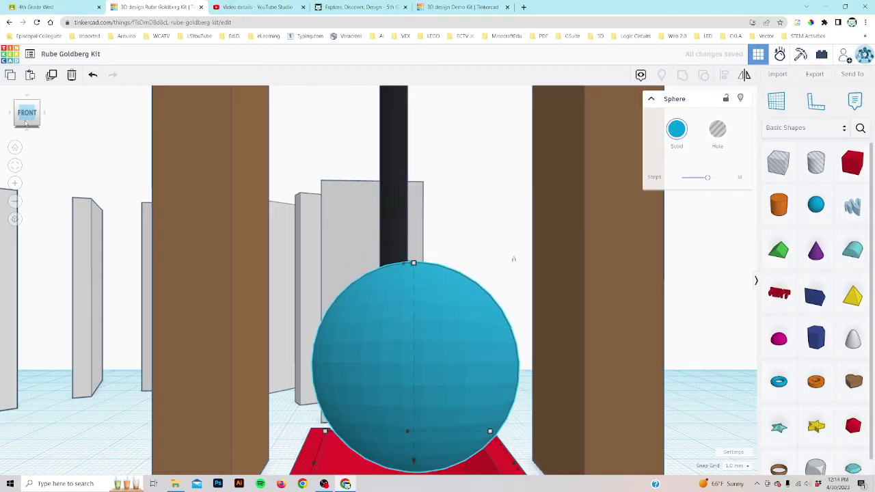
pyautogui.hotkey('ctrl', 'Down')
pyautogui.hotkey('ctrl', 'Down')
pyautogui.hotkey('ctrl', 'Down')
# Fine-tune the sphere's height so that it rests on the bottom of the ramp's groove
pyautogui.moveTo(32, 124); pyautogui.dragTo(9, 126)
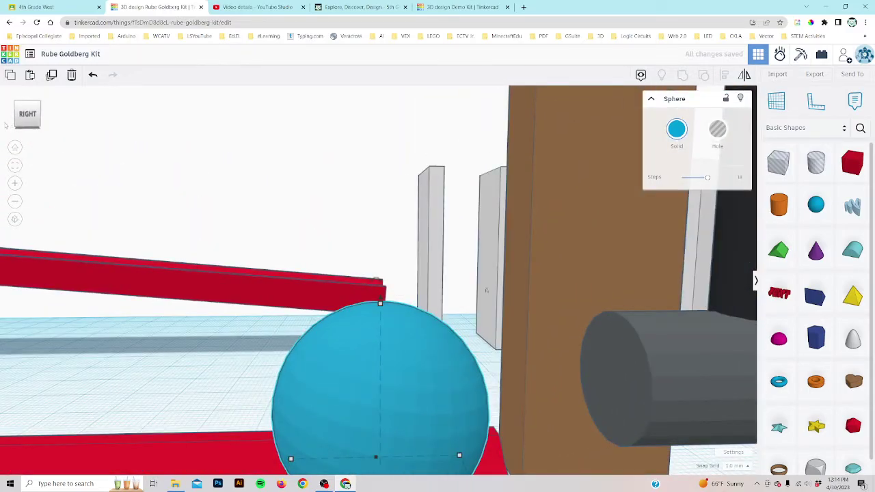
pyautogui.moveTo(32, 118); pyautogui.dragTo(63, 130)
pyautogui.moveTo(78, 137); pyautogui.dragTo(57, 4, button='middle')
pyautogui.moveTo(214, 252); pyautogui.dragTo(211, 198, button='middle')
pyautogui.hotkey('ctrl', 'Down')
pyautogui.hotkey('ctrl', 'Down')
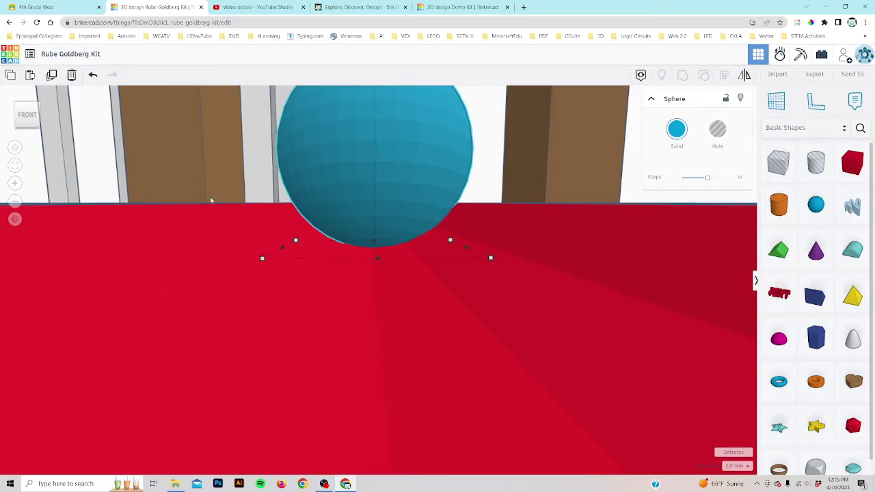
# Nudge the sphere 1 mm sideways to finish centring it in the groove, and deselect it
pyautogui.press('Left')
pyautogui.press('Right')
pyautogui.press('Left')
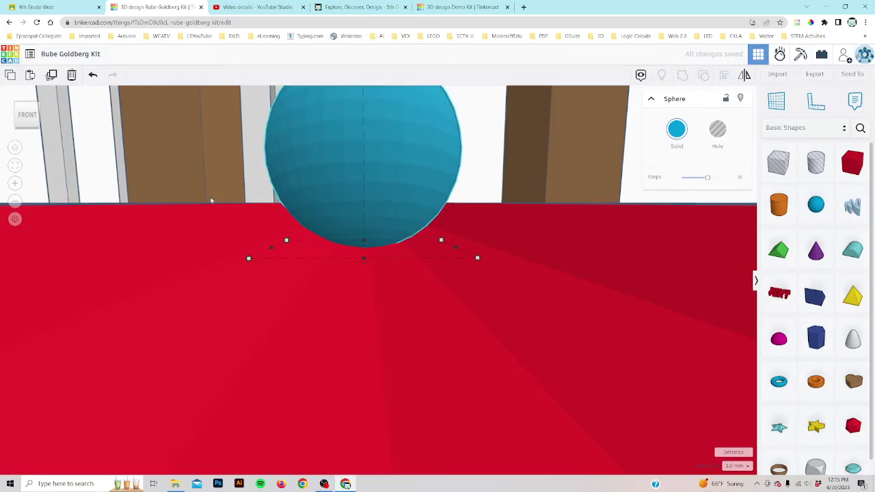
pyautogui.moveTo(35, 114)
pyautogui.mouseDown()
pyautogui.moveTo(17, 124)
pyautogui.moveTo(33, 114)
pyautogui.moveTo(37, 121)
pyautogui.mouseUp()
pyautogui.scroll(-5, 43, 127)
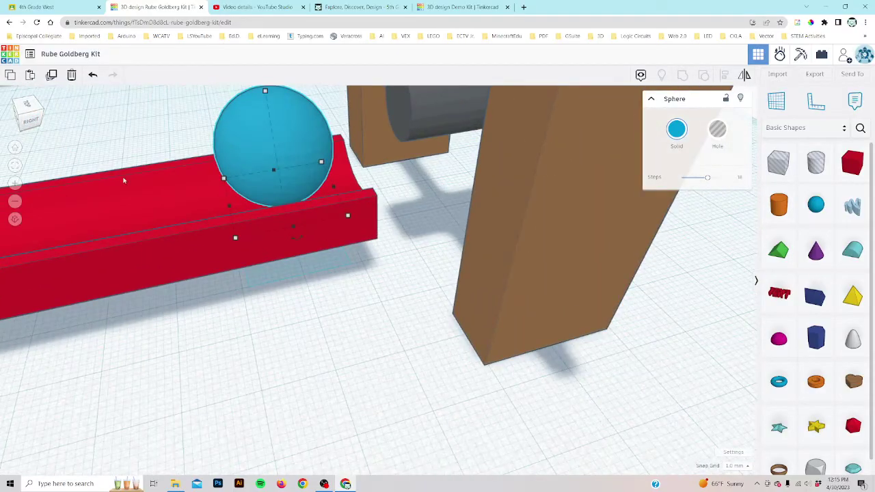
pyautogui.click(171, 136)
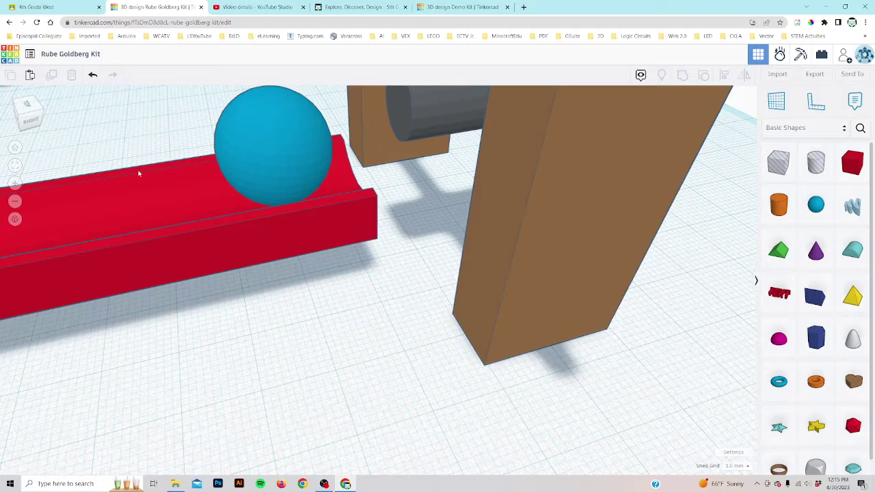
# Switch to the physics simulation workspace, run the machine with the curved domino run and second ball, and reset it
pyautogui.scroll(-5, 138, 174)
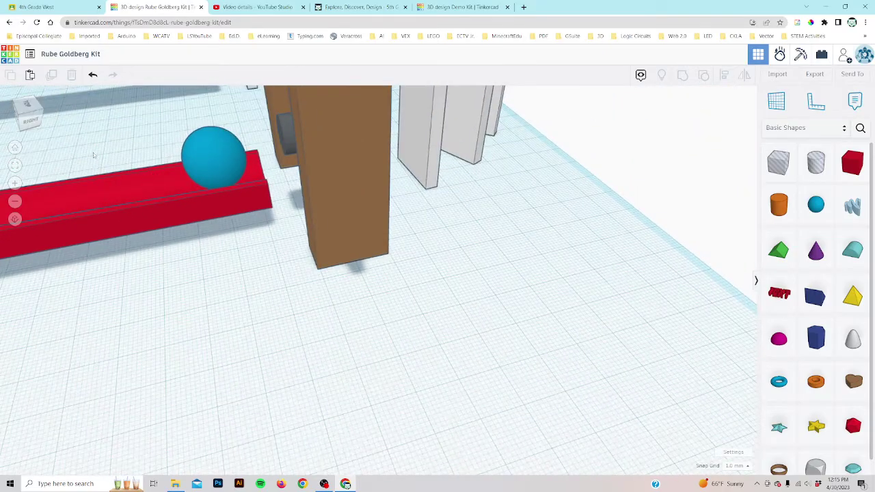
pyautogui.moveTo(210, 191); pyautogui.dragTo(331, 326, button='middle')
pyautogui.moveTo(235, 283); pyautogui.dragTo(414, 283, button='middle')
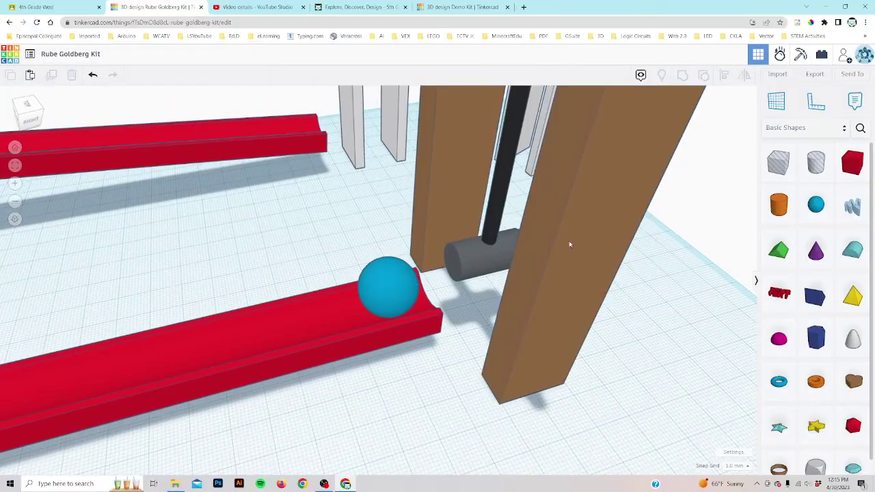
pyautogui.click(780, 56)
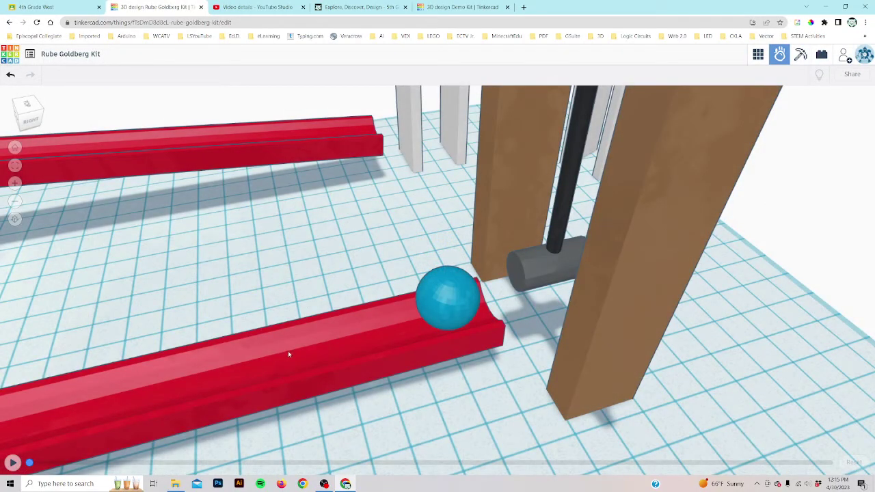
pyautogui.click(301, 375)
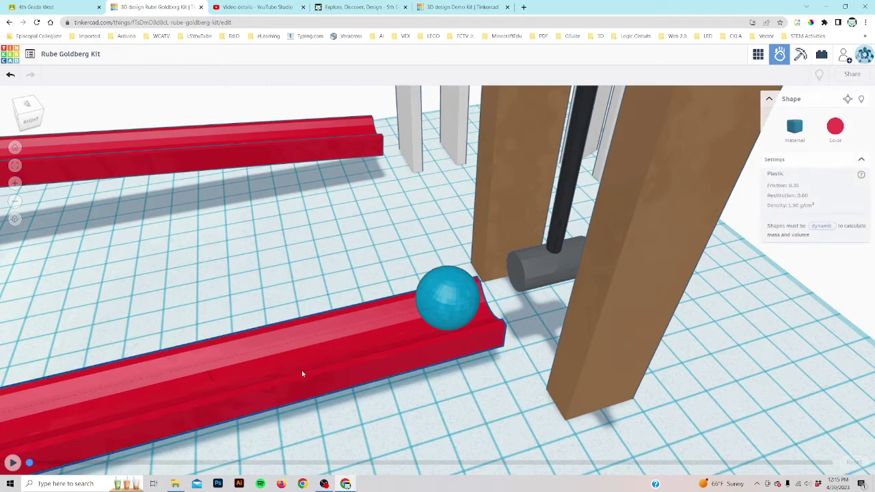
pyautogui.click(291, 255)
pyautogui.click(13, 462)
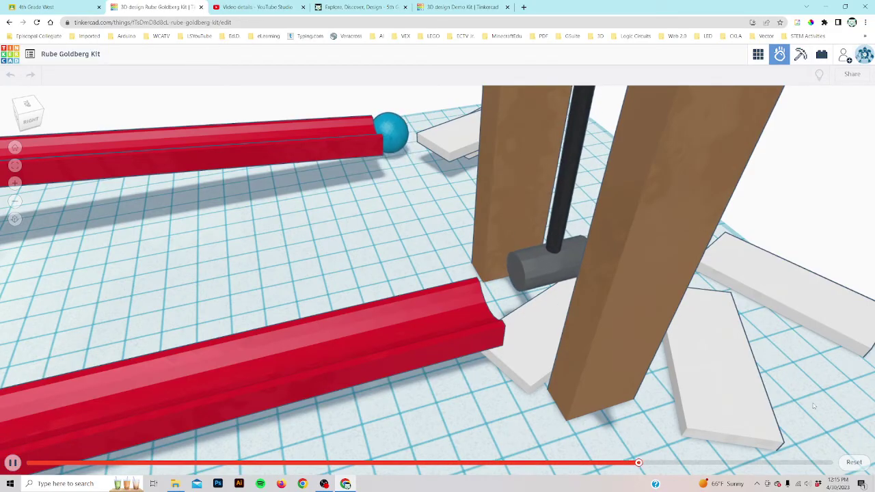
pyautogui.click(846, 461)
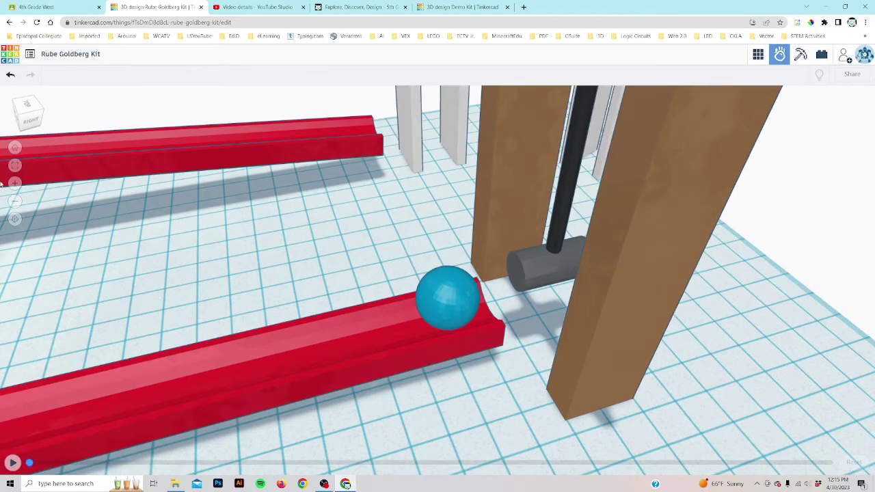
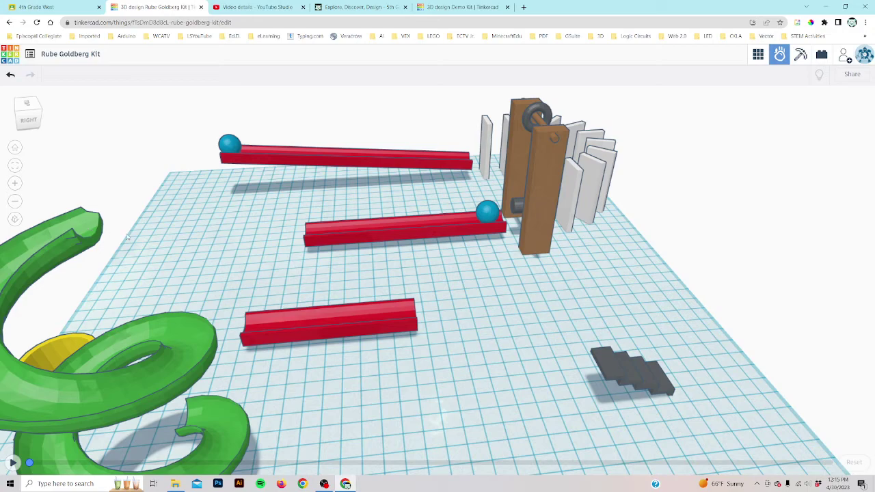
# Examine the dark grey stairs' shape and position relative to the ramps and the pendulum frame
pyautogui.moveTo(542, 319); pyautogui.dragTo(435, 319, button='middle')
pyautogui.moveTo(435, 319); pyautogui.dragTo(432, 316, button='right')
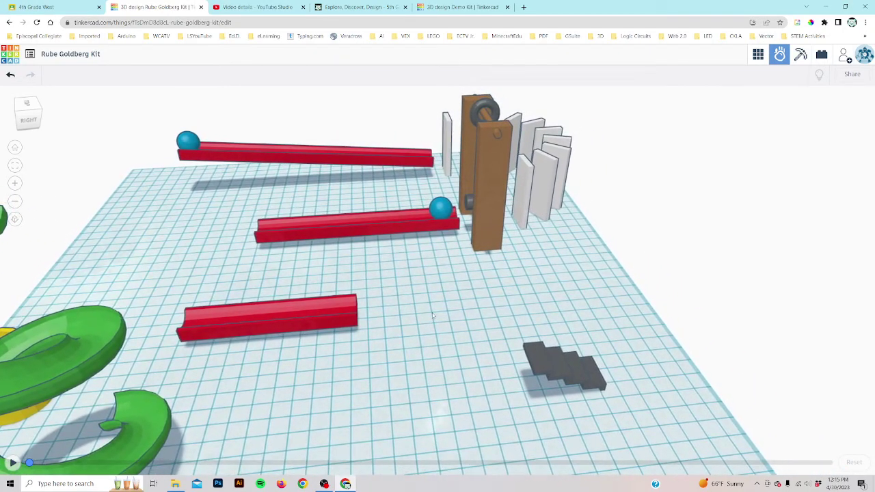
pyautogui.click(554, 367)
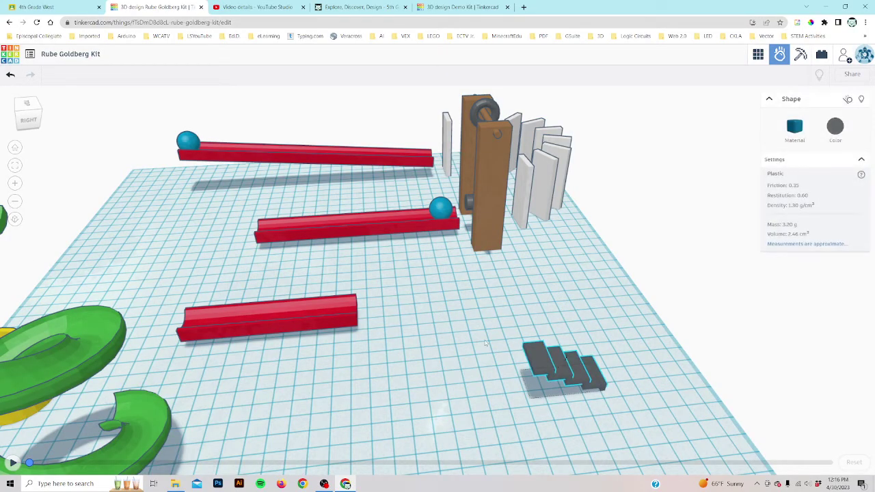
pyautogui.click(15, 166)
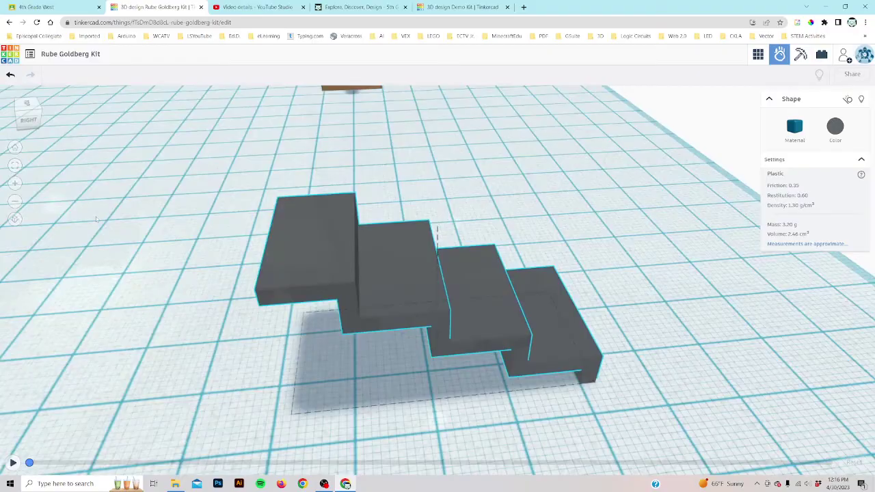
pyautogui.click(94, 225)
pyautogui.moveTo(94, 225); pyautogui.dragTo(153, 303, button='middle')
pyautogui.moveTo(34, 124)
pyautogui.mouseDown()
pyautogui.moveTo(33, 104)
pyautogui.moveTo(32, 116)
pyautogui.mouseUp()
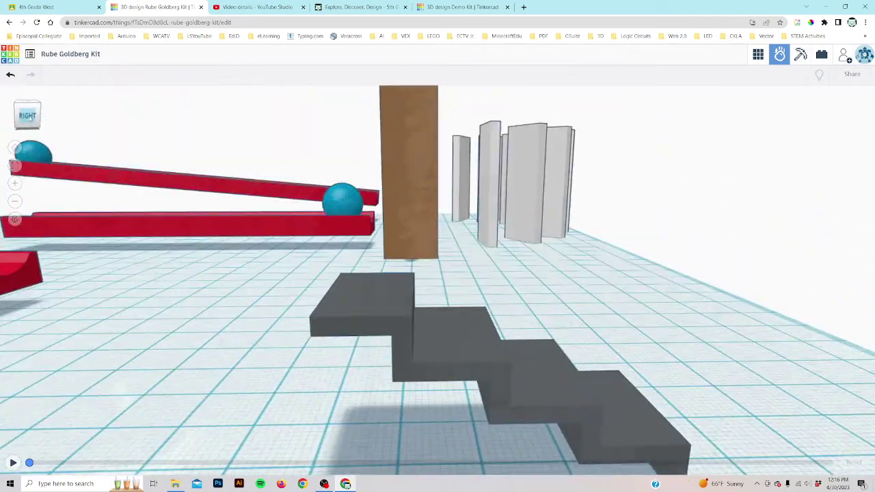
pyautogui.scroll(-2, 36, 124)
pyautogui.scroll(-3, 40, 128)
pyautogui.moveTo(116, 225); pyautogui.dragTo(228, 237, button='middle')
pyautogui.click(432, 309)
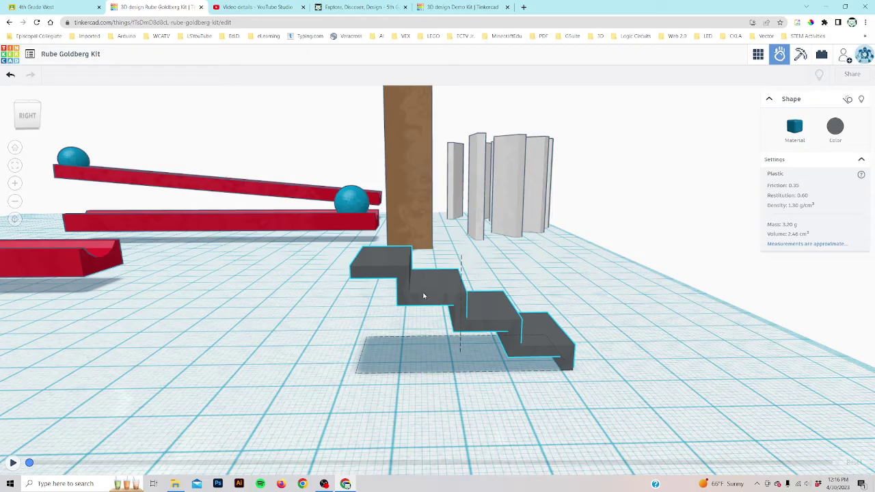
# Return to the 3D design workspace, duplicate the dark grey stairs, and shift the copy 30 mm toward their higher end
pyautogui.click(758, 54)
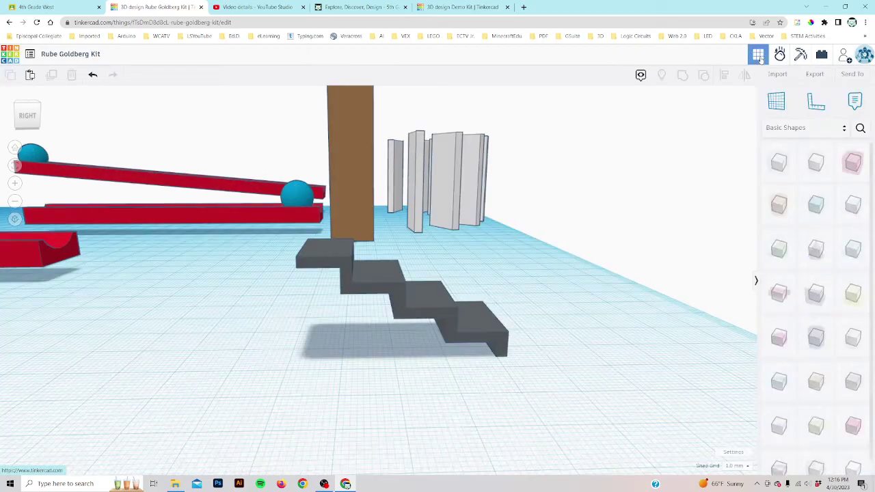
pyautogui.click(445, 319)
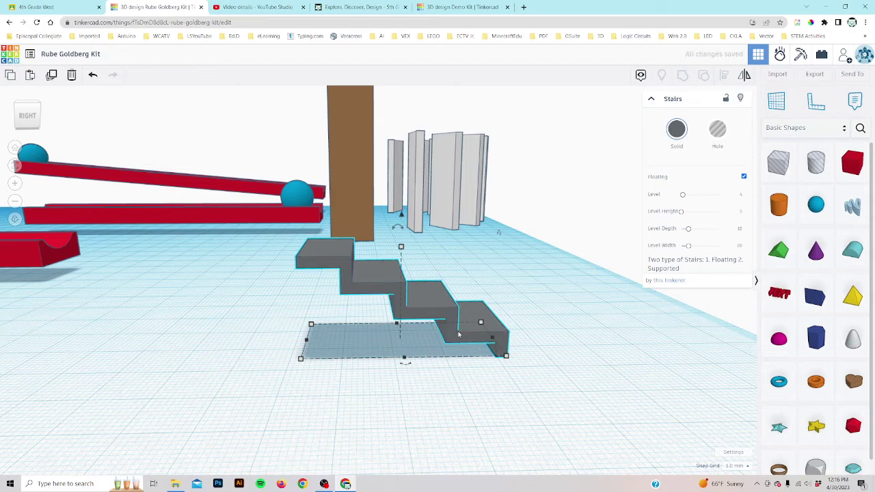
pyautogui.hotkey('shift', 'Left')
pyautogui.hotkey('shift', 'Left')
pyautogui.hotkey('shift', 'Left')
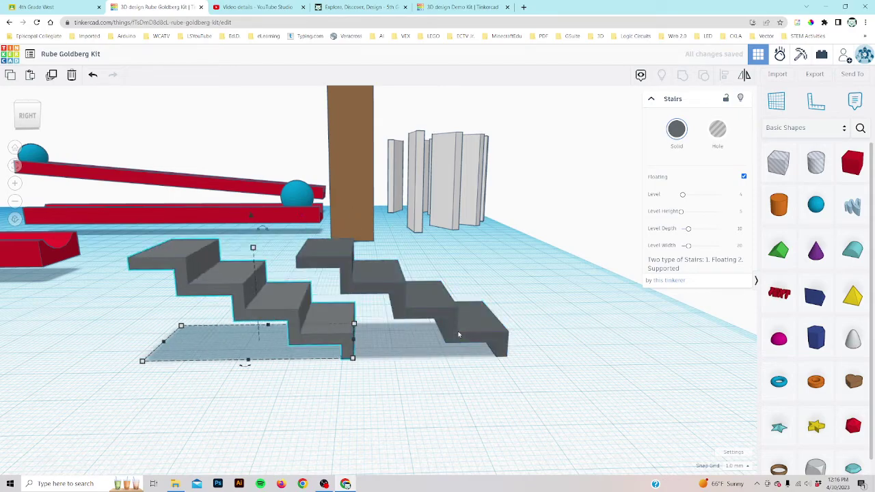
# Raise the copied stairs until their lowest step lines up with the original's top step, forming one continuous staircase
pyautogui.hotkey('ctrl', 'shift', 'Up')
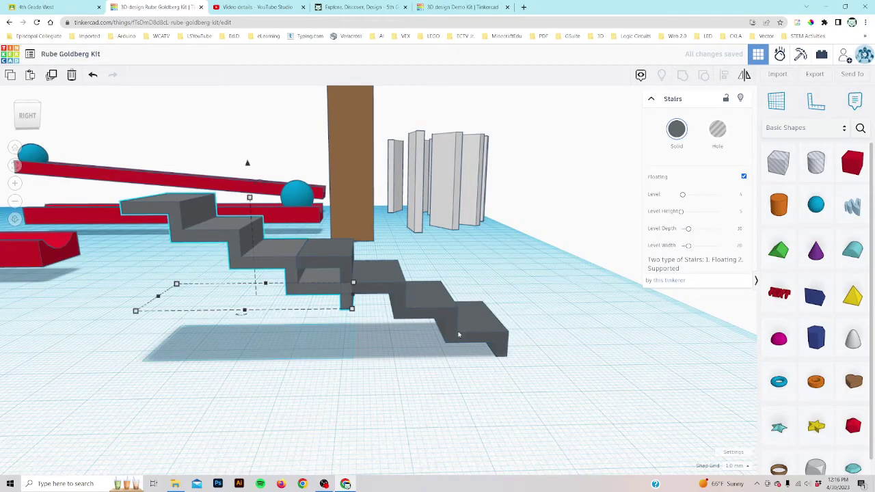
pyautogui.hotkey('ctrl', 'shift', 'Up')
pyautogui.hotkey('ctrl', 'shift', 'Up')
pyautogui.hotkey('ctrl', 'Down')
pyautogui.hotkey('ctrl', 'Down')
pyautogui.hotkey('ctrl', 'Down')
pyautogui.hotkey('ctrl', 'Down')
pyautogui.hotkey('ctrl', 'Down')
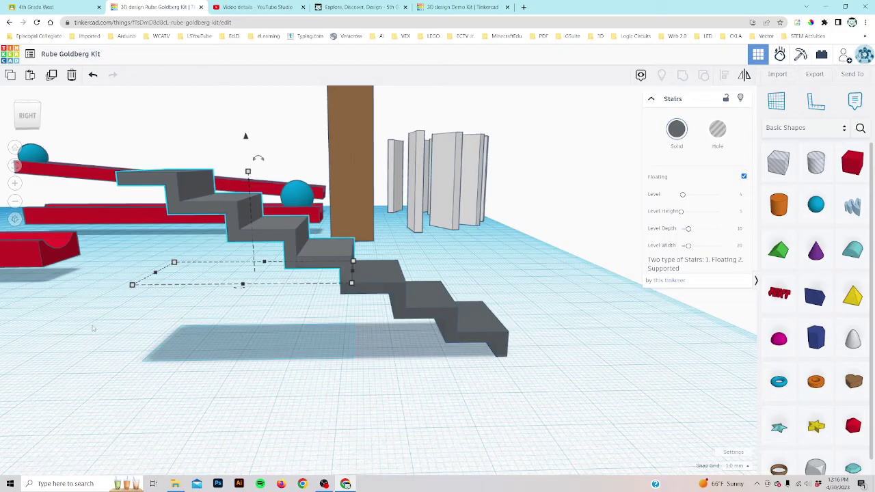
# Duplicate the raised dark grey stairs repeatedly with the same offset to extend the continuous staircase upward past the red ramps
pyautogui.moveTo(93, 328); pyautogui.dragTo(230, 397, button='middle')
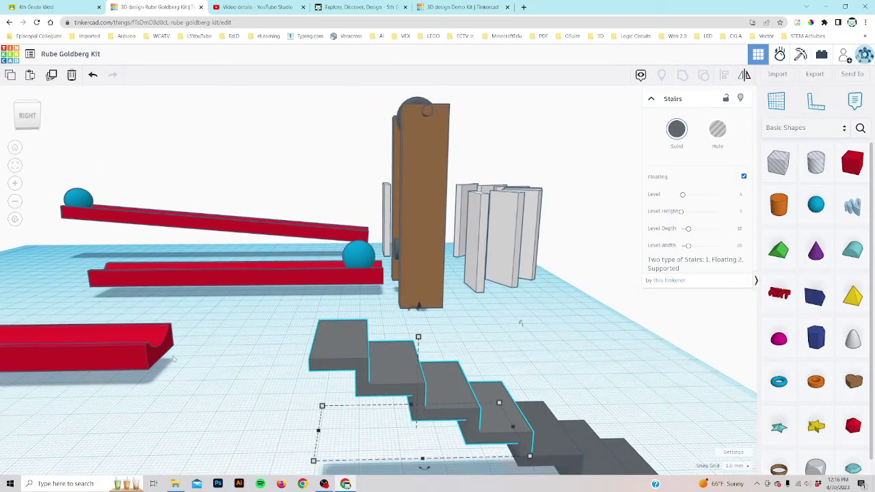
pyautogui.scroll(-3, 174, 358)
pyautogui.moveTo(170, 362); pyautogui.dragTo(336, 353, button='middle')
pyautogui.hotkey('ctrl', 'd')
pyautogui.hotkey('ctrl', 'd')
pyautogui.hotkey('ctrl', 'd')
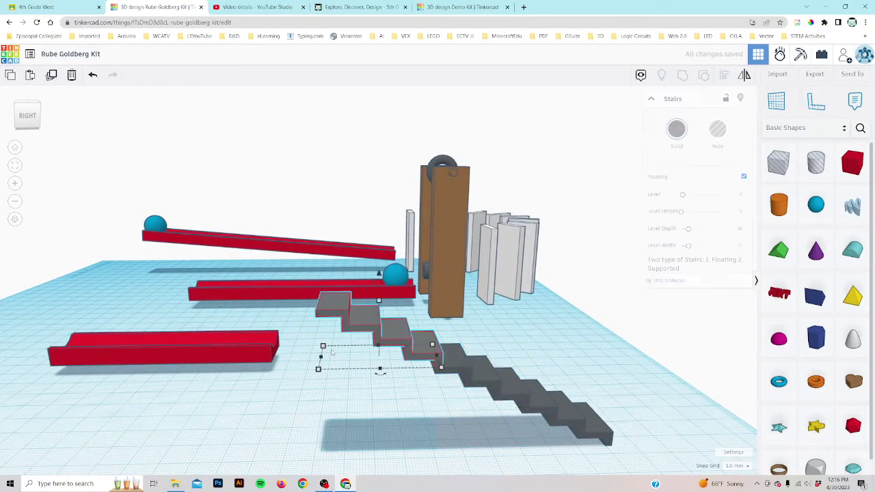
pyautogui.hotkey('ctrl', 'd')
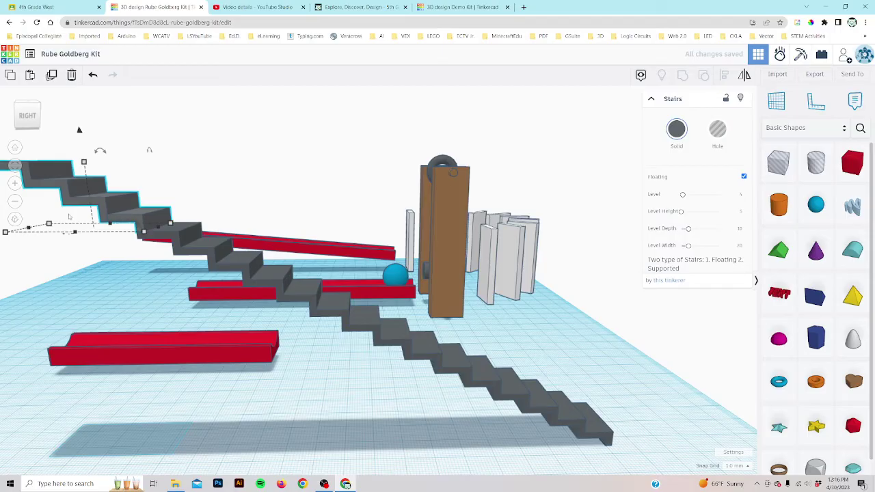
pyautogui.moveTo(114, 362); pyautogui.dragTo(427, 409, button='right')
pyautogui.hotkey('ctrl', 'd')
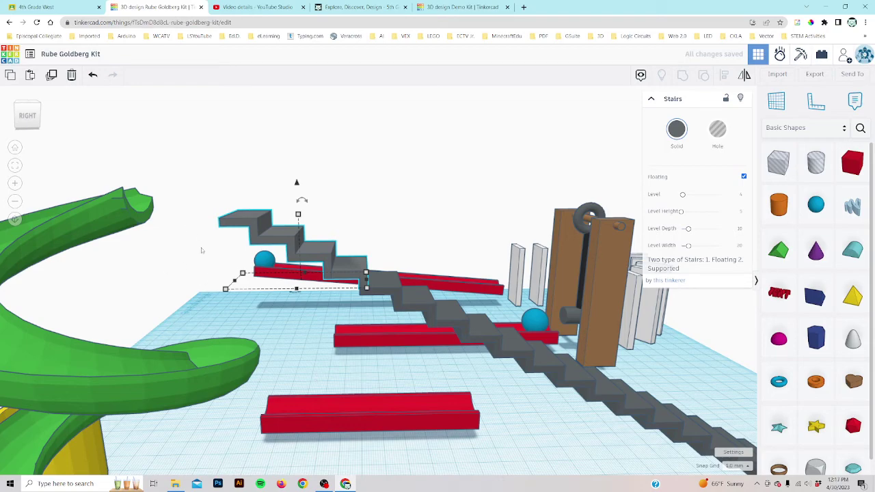
pyautogui.click(299, 423)
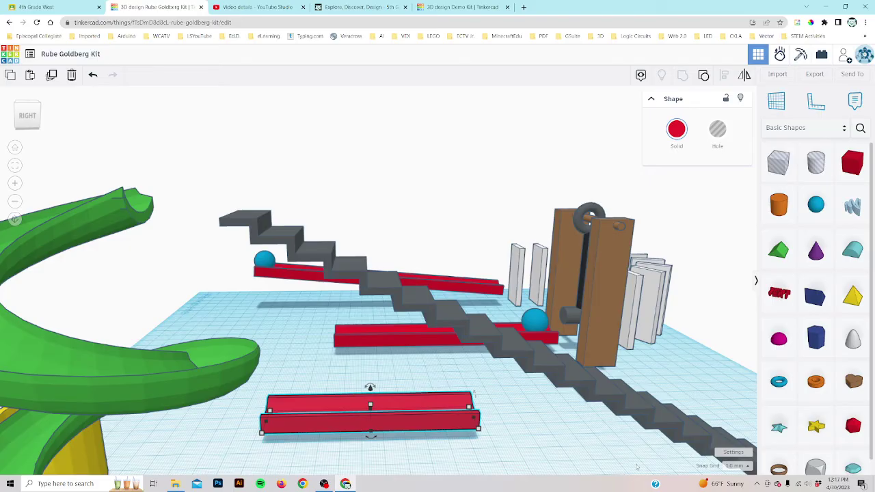
pyautogui.moveTo(629, 459); pyautogui.dragTo(386, 402, button='middle')
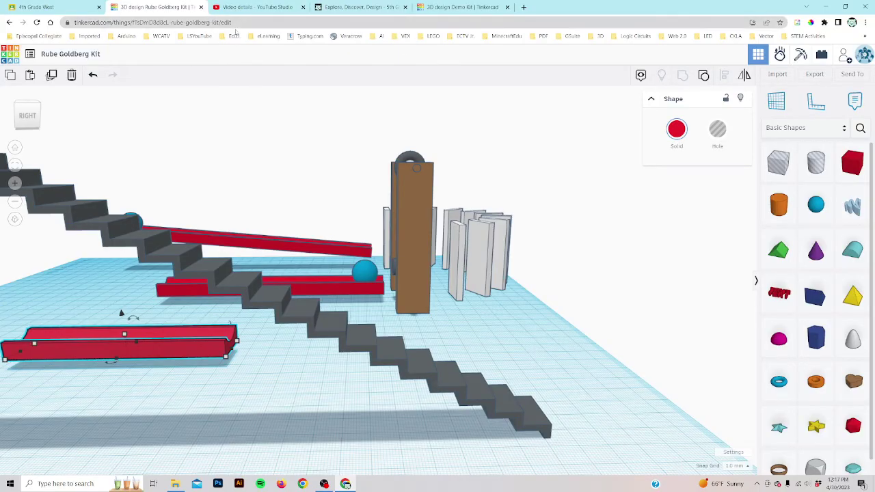
# Open the finished Demo Kit design, run its physics simulation, and follow the chain reaction through the ramps, pendulums, dominoes, stairs and spiral slide
pyautogui.click(461, 11)
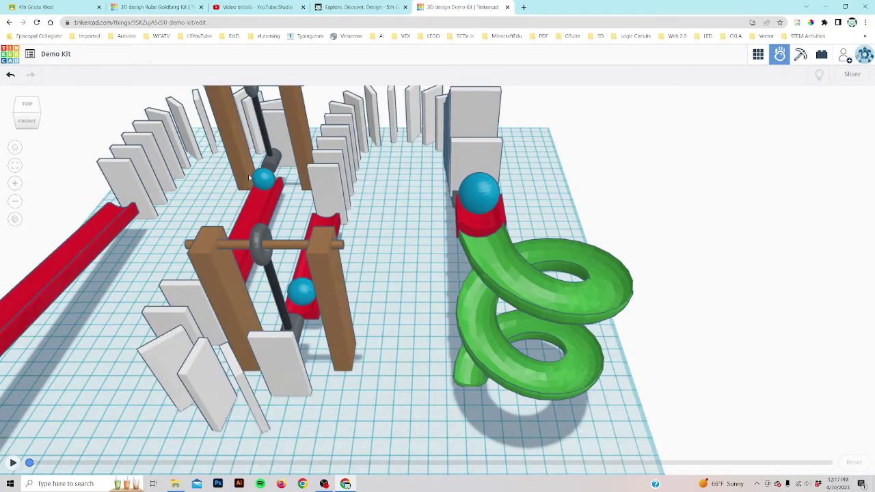
pyautogui.moveTo(185, 221); pyautogui.dragTo(338, 223, button='right')
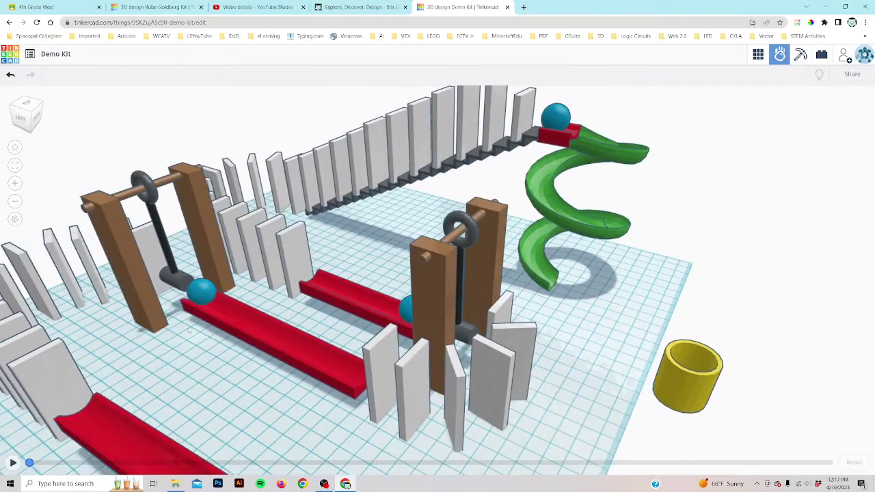
pyautogui.moveTo(189, 331); pyautogui.dragTo(228, 304, button='right')
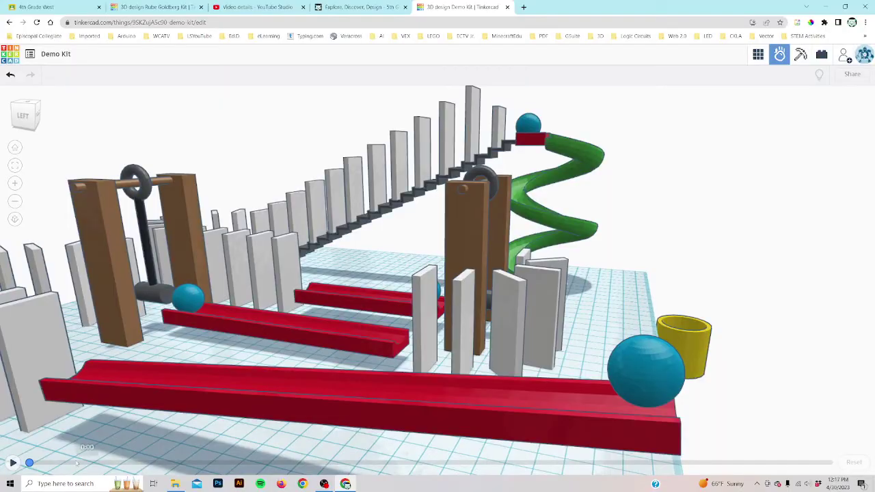
pyautogui.click(12, 464)
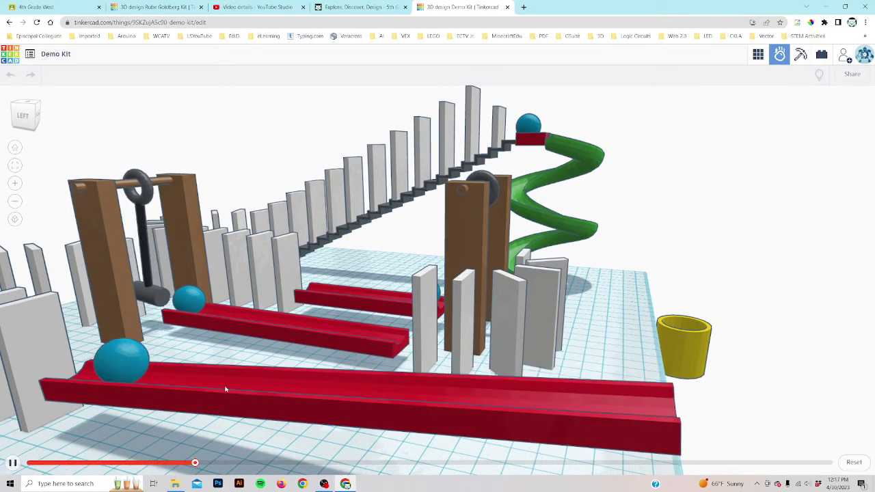
pyautogui.moveTo(239, 355); pyautogui.dragTo(225, 370, button='right')
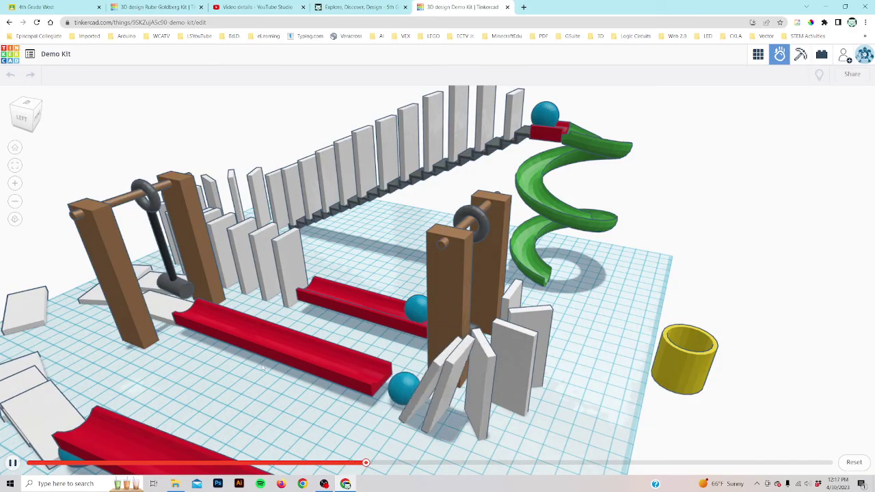
pyautogui.moveTo(290, 324); pyautogui.dragTo(12, 291, button='right')
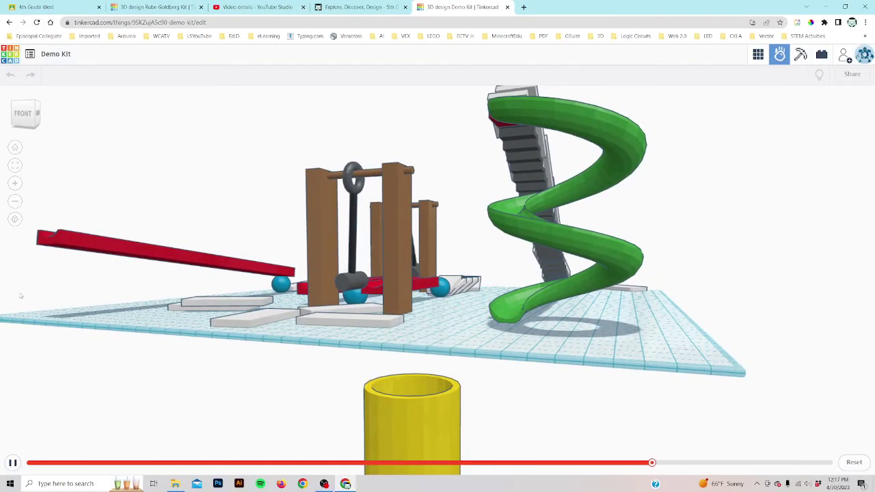